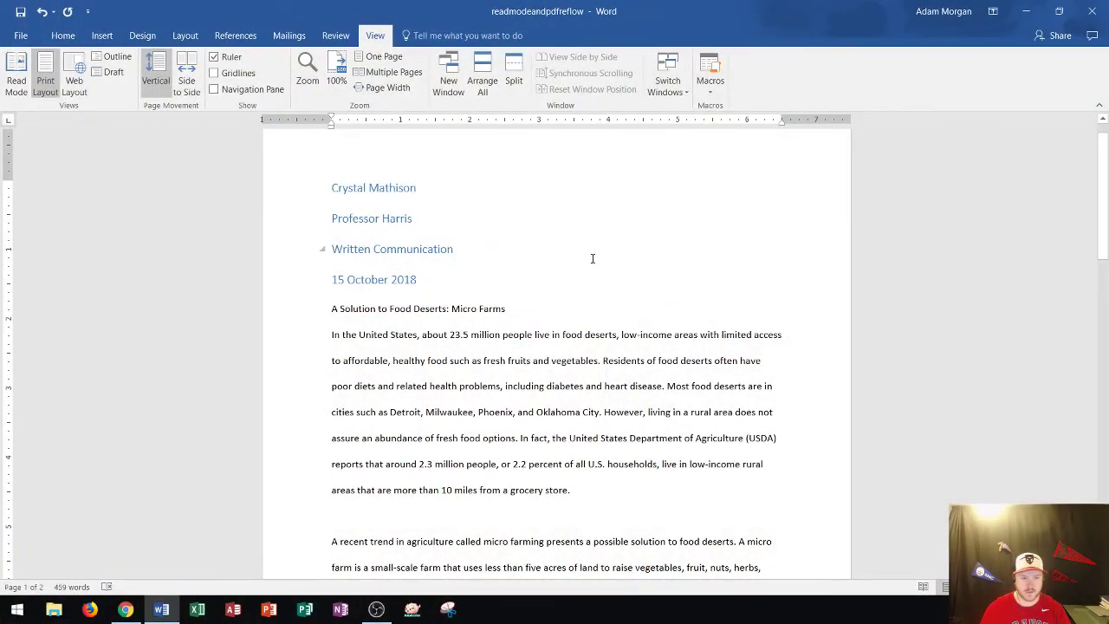
Look through the whole micro farms essay, from its heading lines to Works Cited and back to the beginning.
{"action": "scroll", "coordinate": [593, 258], "scroll_direction": "down", "scroll_amount": 2}
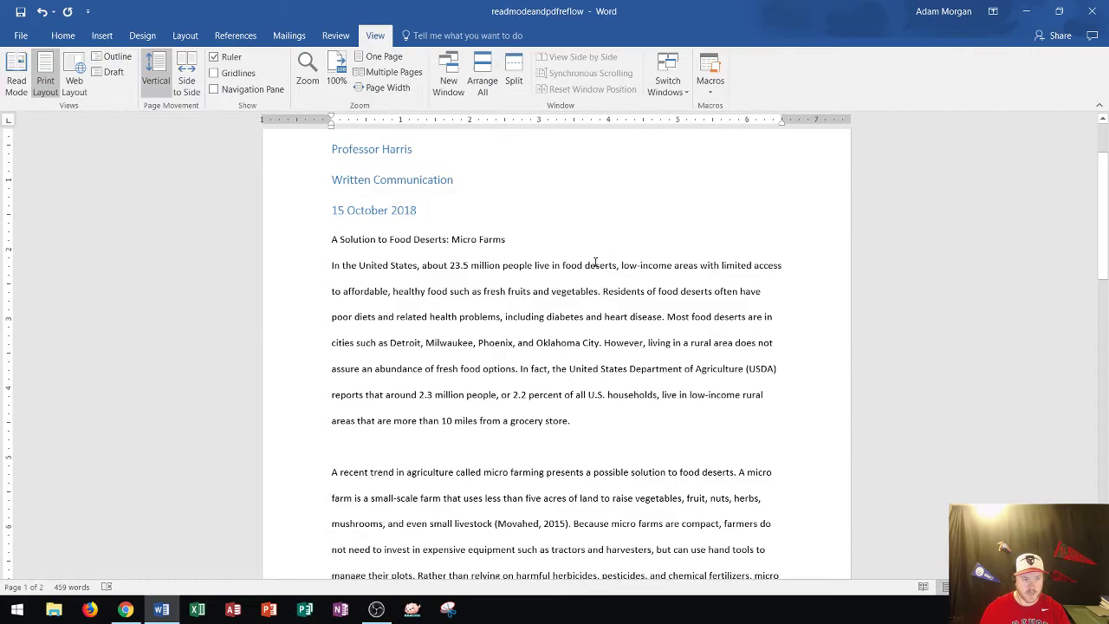
{"action": "scroll", "coordinate": [589, 268], "scroll_direction": "up", "scroll_amount": 3}
{"action": "scroll", "coordinate": [577, 270], "scroll_direction": "down", "scroll_amount": 9}
{"action": "scroll", "coordinate": [578, 271], "scroll_direction": "down", "scroll_amount": 15}
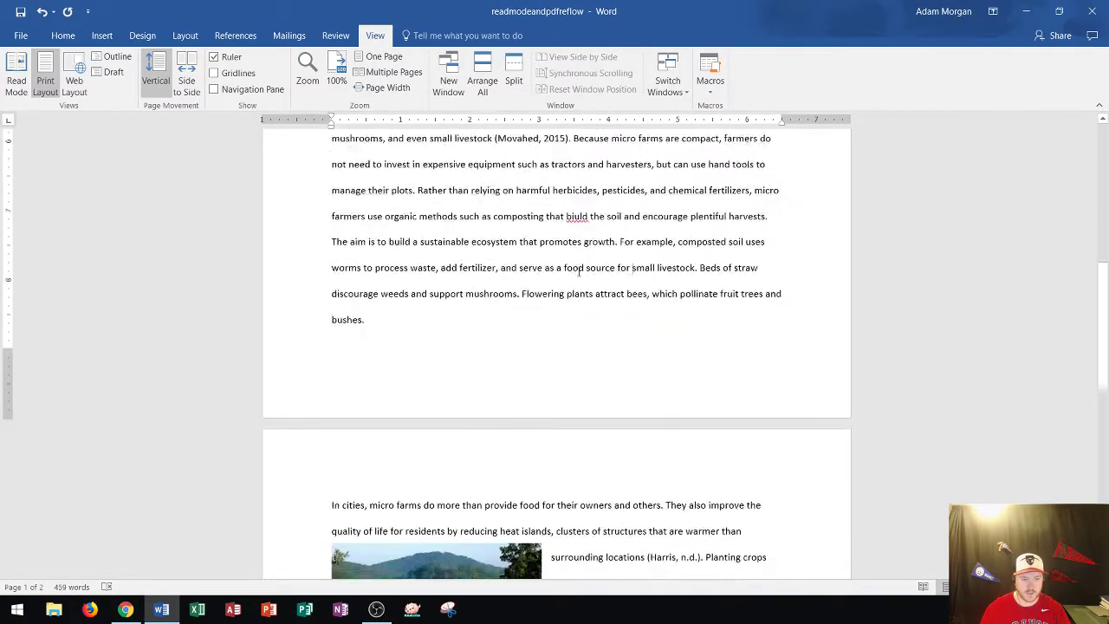
{"action": "scroll", "coordinate": [552, 265], "scroll_direction": "down", "scroll_amount": 4}
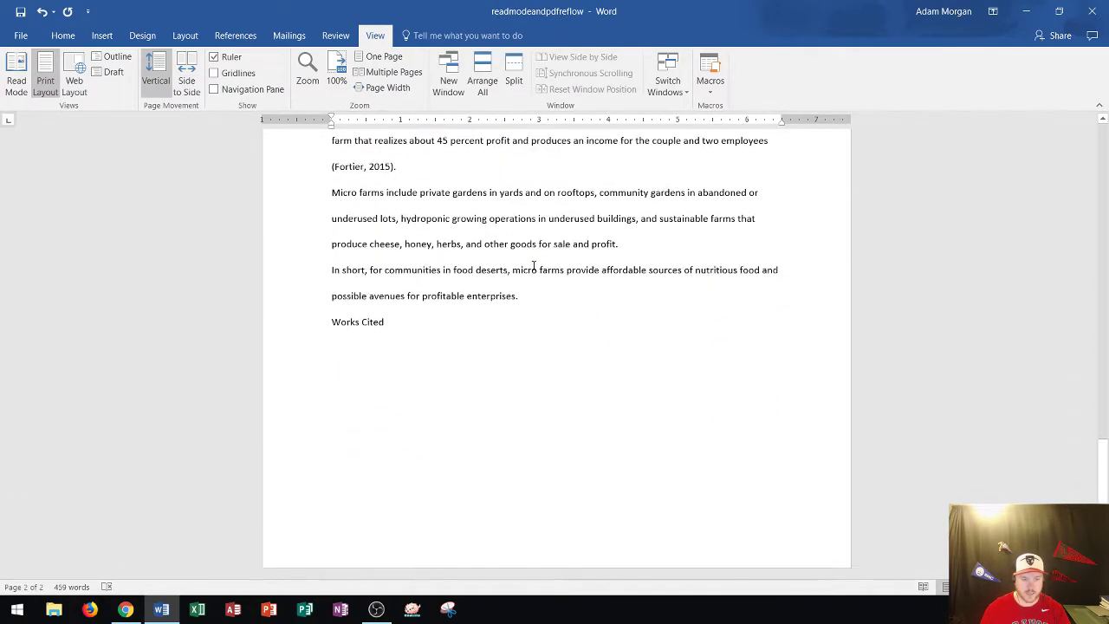
{"action": "scroll", "coordinate": [520, 277], "scroll_direction": "up", "scroll_amount": 17}
{"action": "scroll", "coordinate": [516, 277], "scroll_direction": "up", "scroll_amount": 10}
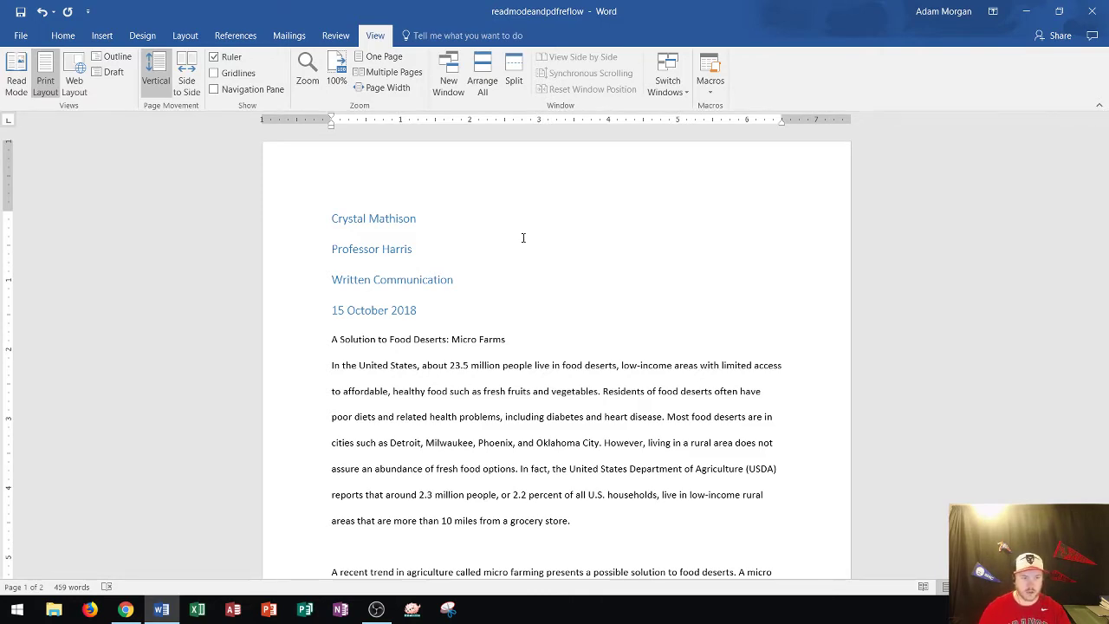
Examine the essay at a larger zoom through to Works Cited, then reduce the magnification at the first page.
{"action": "scroll", "coordinate": [545, 238], "scroll_direction": "up", "scroll_amount": 3}
{"action": "scroll", "coordinate": [545, 238], "scroll_direction": "up", "scroll_amount": 2}
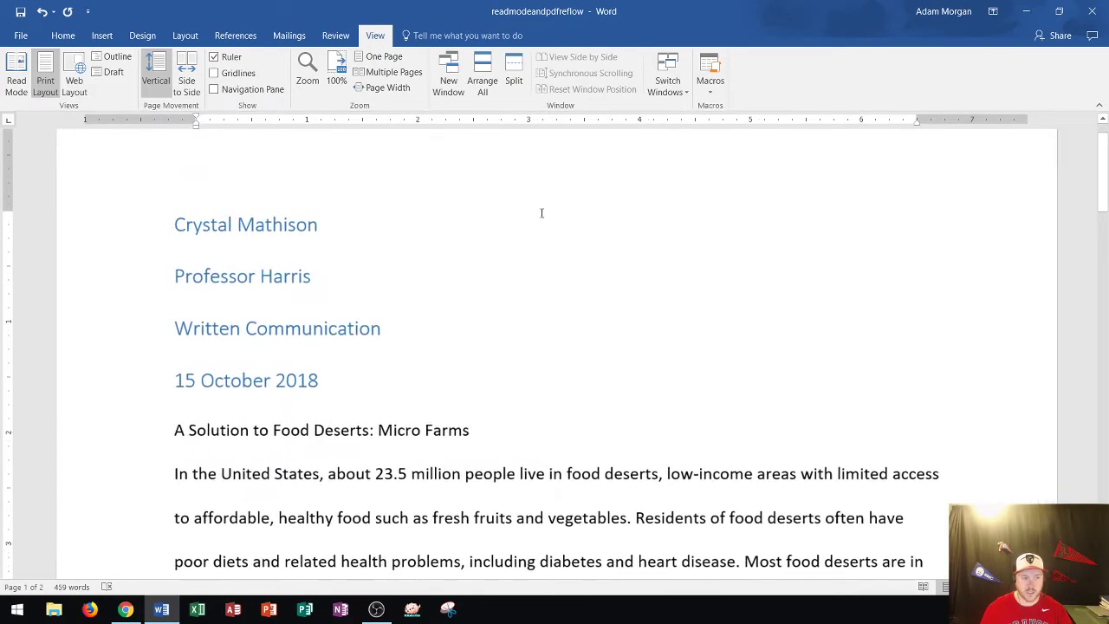
{"action": "scroll", "coordinate": [539, 217], "scroll_direction": "down", "scroll_amount": 4}
{"action": "scroll", "coordinate": [609, 286], "scroll_direction": "down", "scroll_amount": 10}
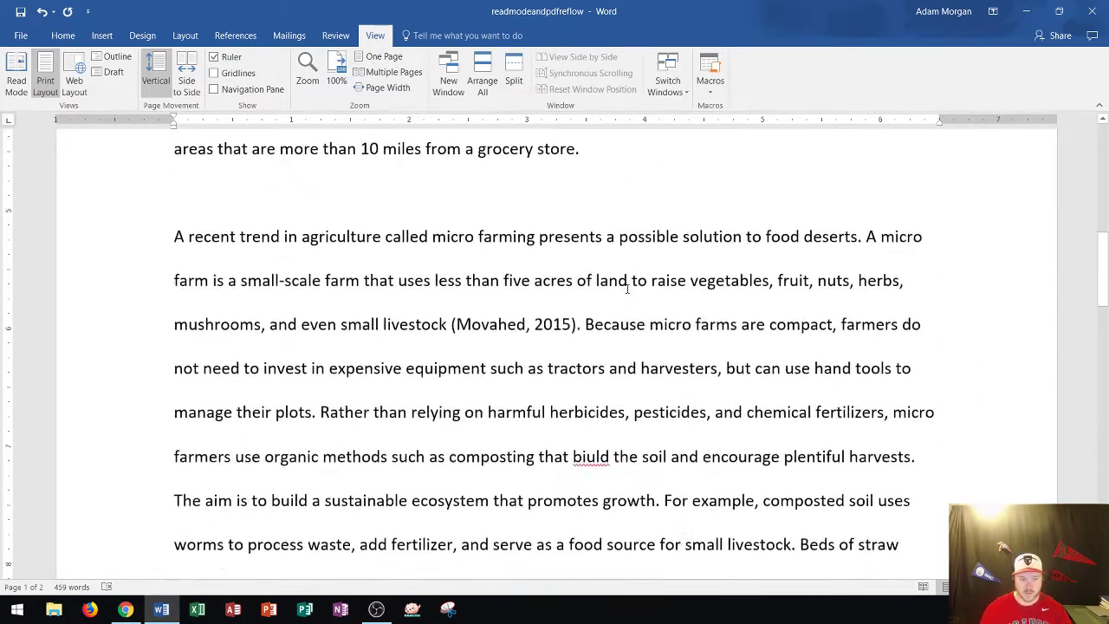
{"action": "scroll", "coordinate": [629, 289], "scroll_direction": "down", "scroll_amount": 10}
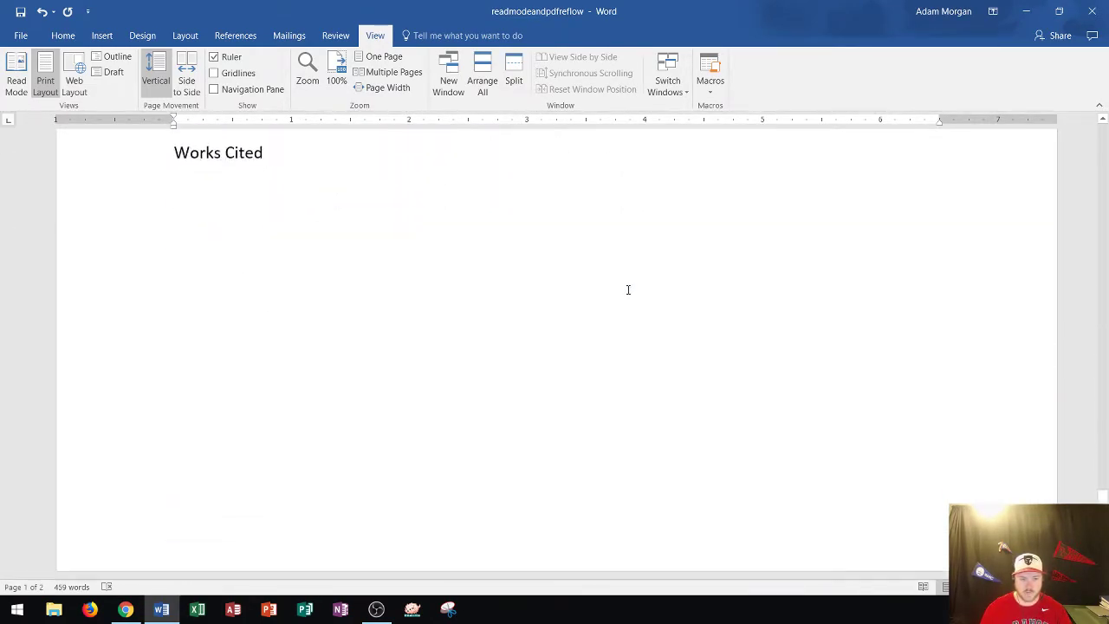
{"action": "scroll", "coordinate": [627, 289], "scroll_direction": "up", "scroll_amount": 15}
{"action": "scroll", "coordinate": [640, 282], "scroll_direction": "up", "scroll_amount": 8}
{"action": "scroll", "coordinate": [642, 275], "scroll_direction": "down", "scroll_amount": 2}
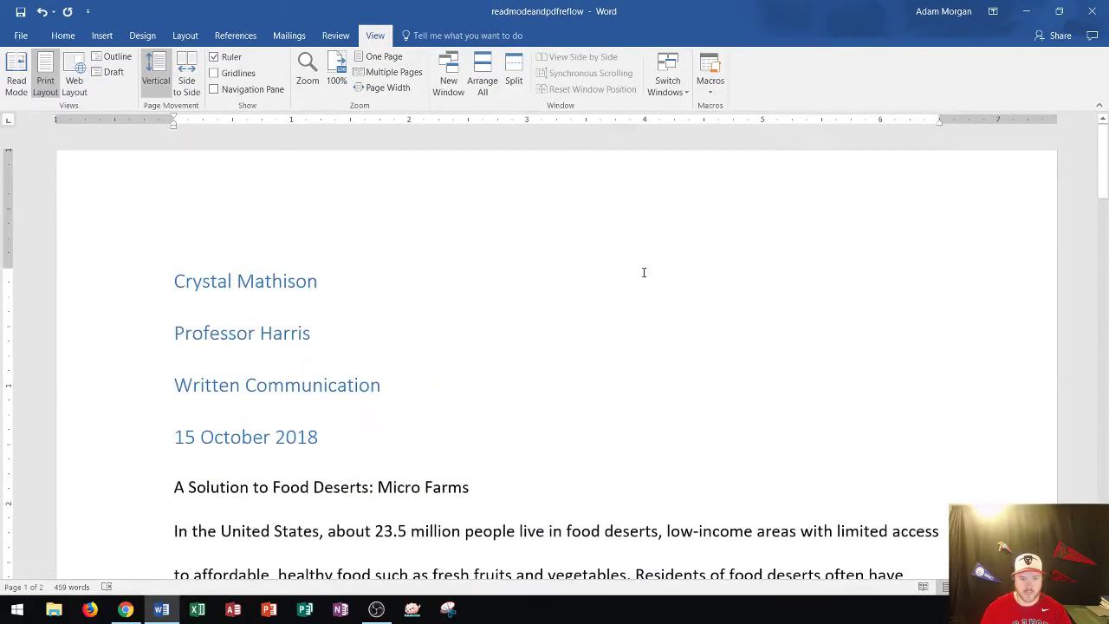
{"action": "scroll", "coordinate": [642, 271], "scroll_direction": "up", "scroll_amount": 2}
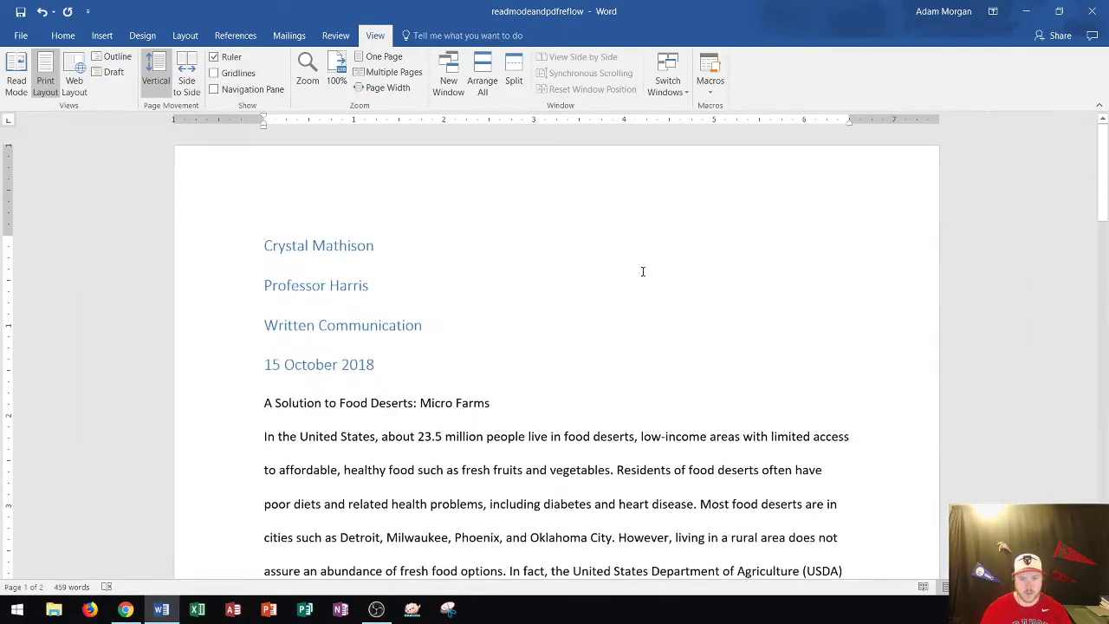
{"action": "scroll", "coordinate": [641, 260], "scroll_direction": "down", "scroll_amount": 1}
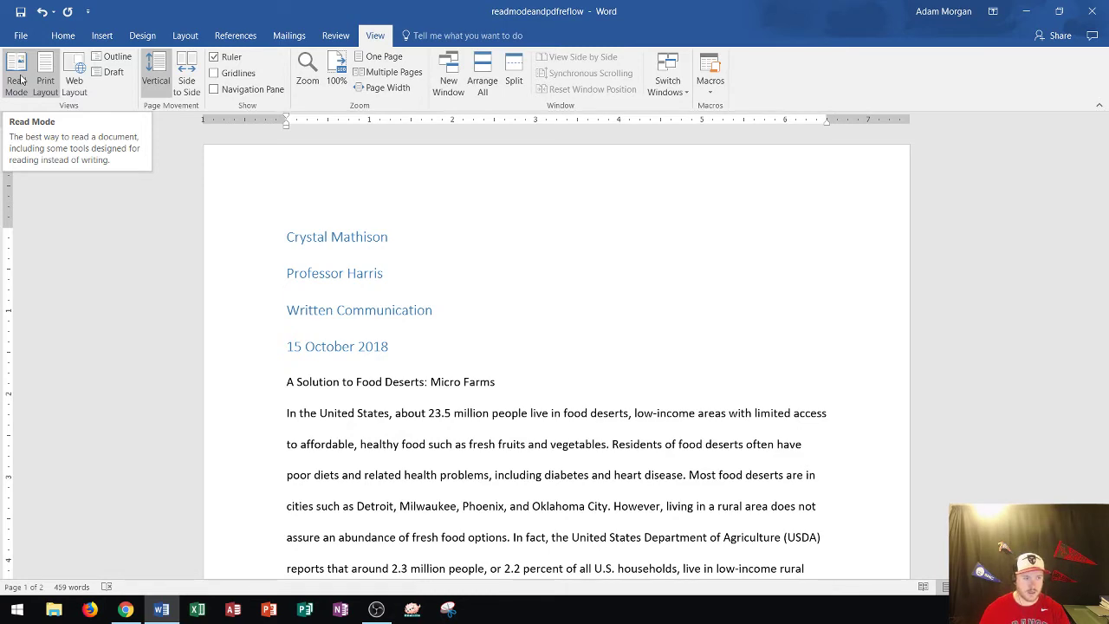
Switch the document to Read Mode and page forward and back through its screens to the one with the farm picture.
{"action": "left_click", "coordinate": [17, 82]}
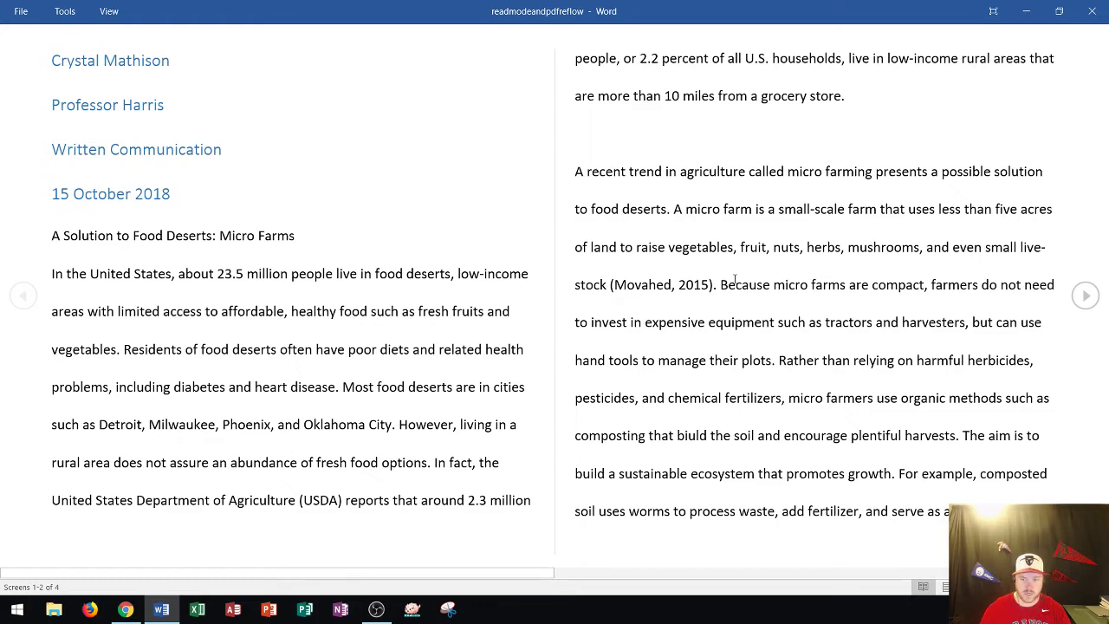
{"action": "scroll", "coordinate": [743, 271], "scroll_direction": "down", "scroll_amount": 1}
{"action": "scroll", "coordinate": [741, 271], "scroll_direction": "up", "scroll_amount": 1}
{"action": "scroll", "coordinate": [739, 271], "scroll_direction": "down", "scroll_amount": 1}
{"action": "scroll", "coordinate": [739, 271], "scroll_direction": "up", "scroll_amount": 1}
{"action": "scroll", "coordinate": [738, 269], "scroll_direction": "down", "scroll_amount": 1}
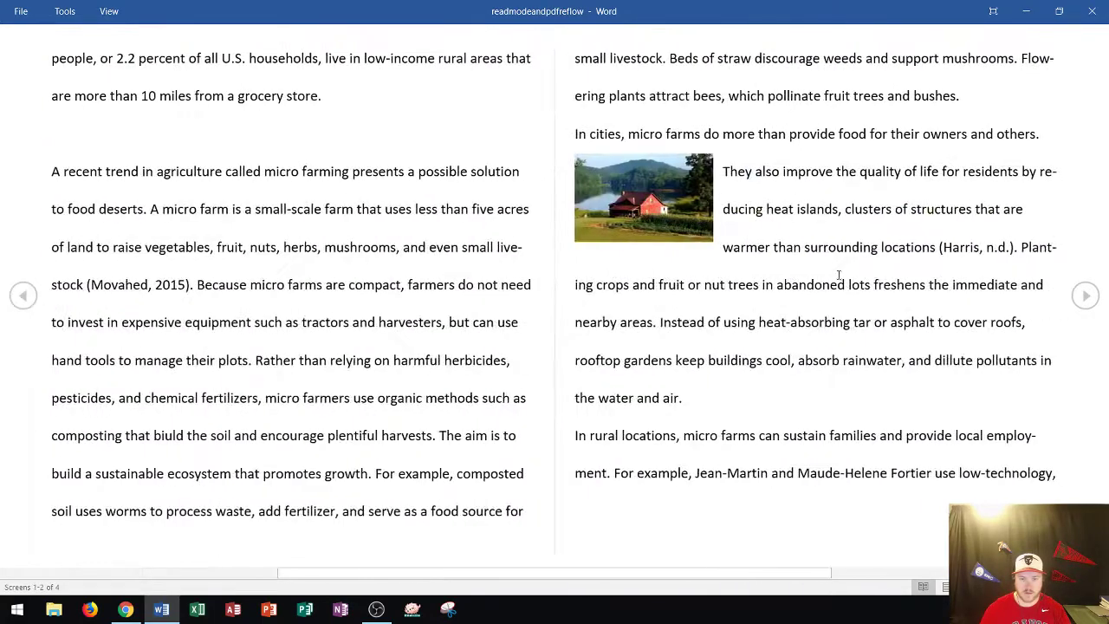
{"action": "left_click", "coordinate": [1084, 297]}
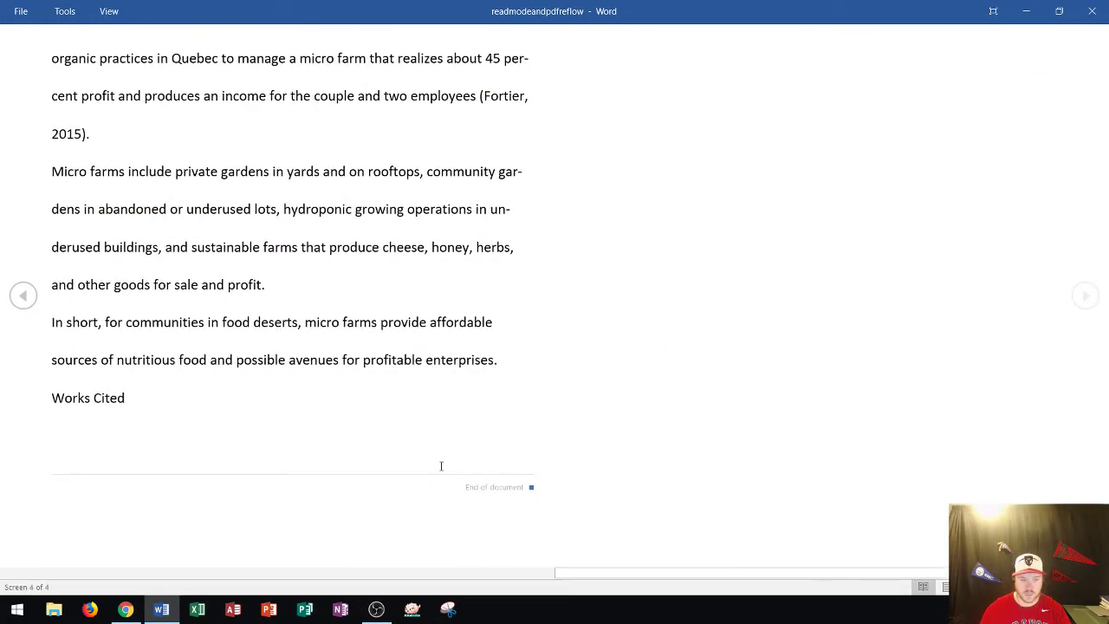
{"action": "scroll", "coordinate": [573, 450], "scroll_direction": "up", "scroll_amount": 1}
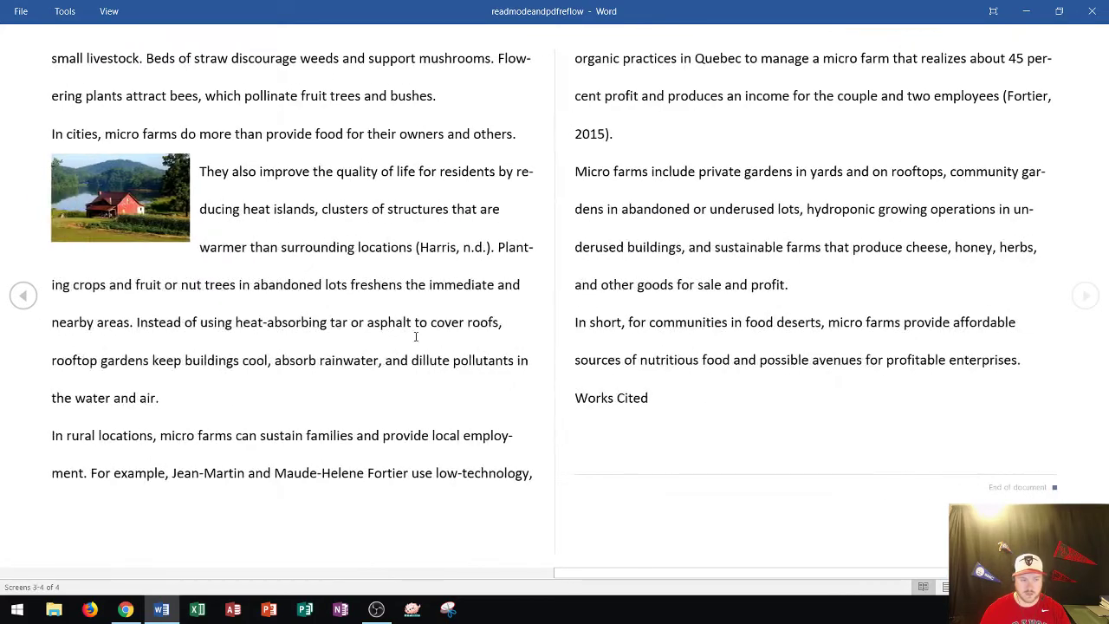
{"action": "left_click", "coordinate": [25, 295]}
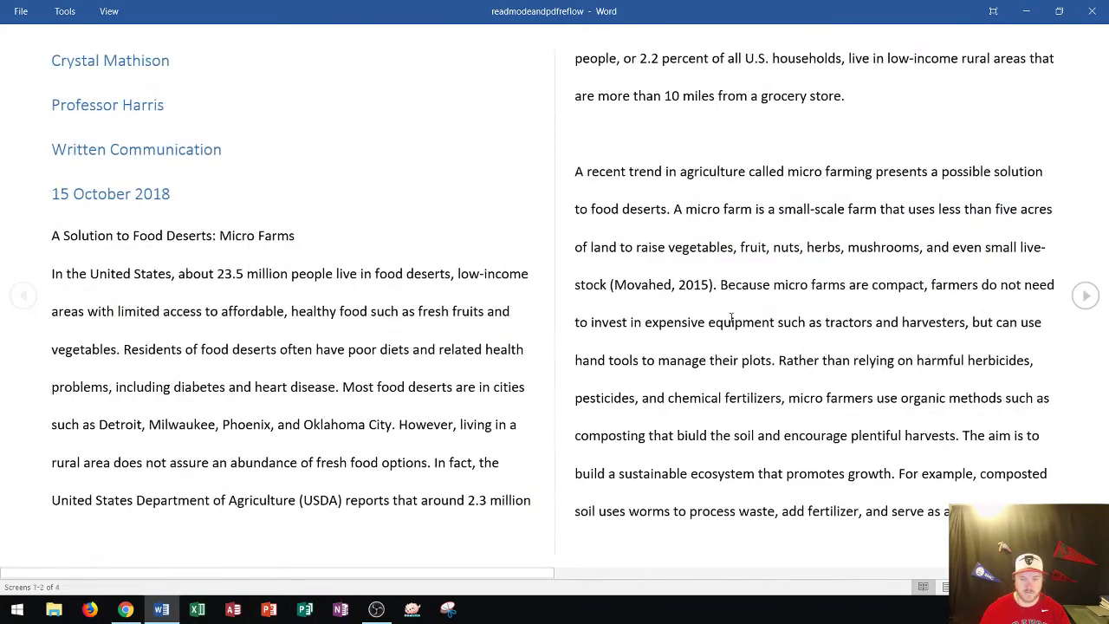
{"action": "left_click", "coordinate": [1076, 302]}
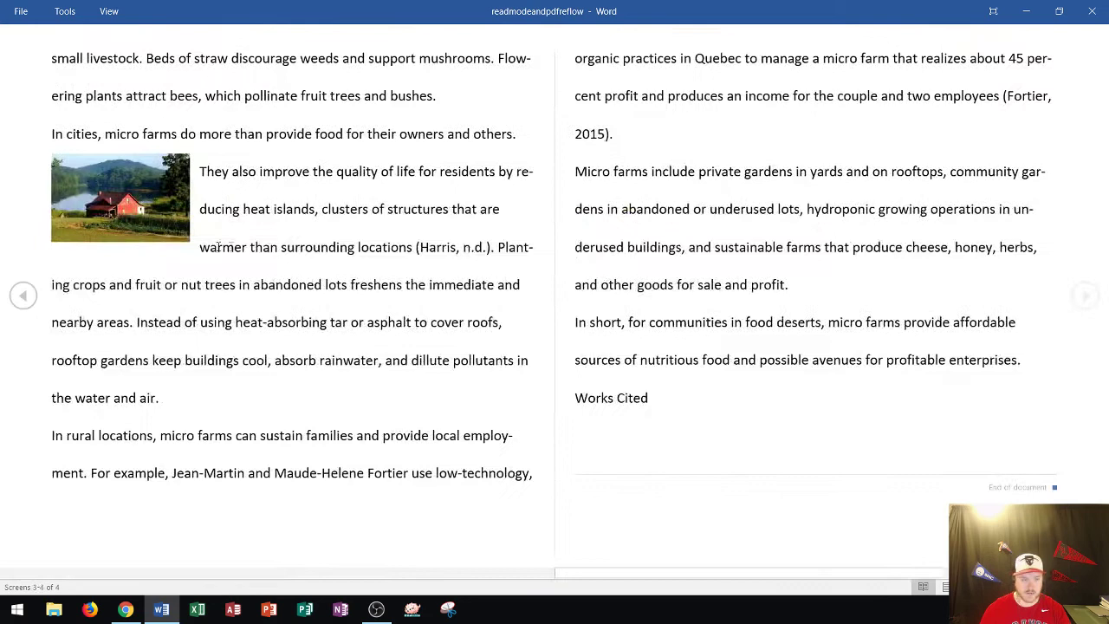
Enlarge the farm picture for a closer look, close it, and return to the start of the document.
{"action": "double_click", "coordinate": [135, 201]}
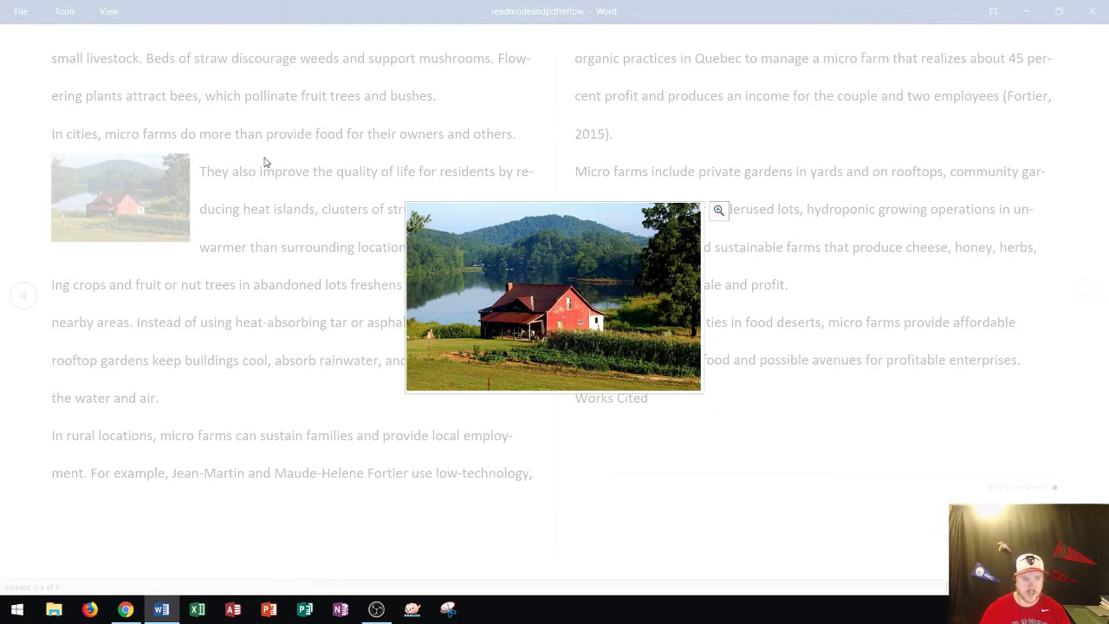
{"action": "left_click", "coordinate": [341, 144]}
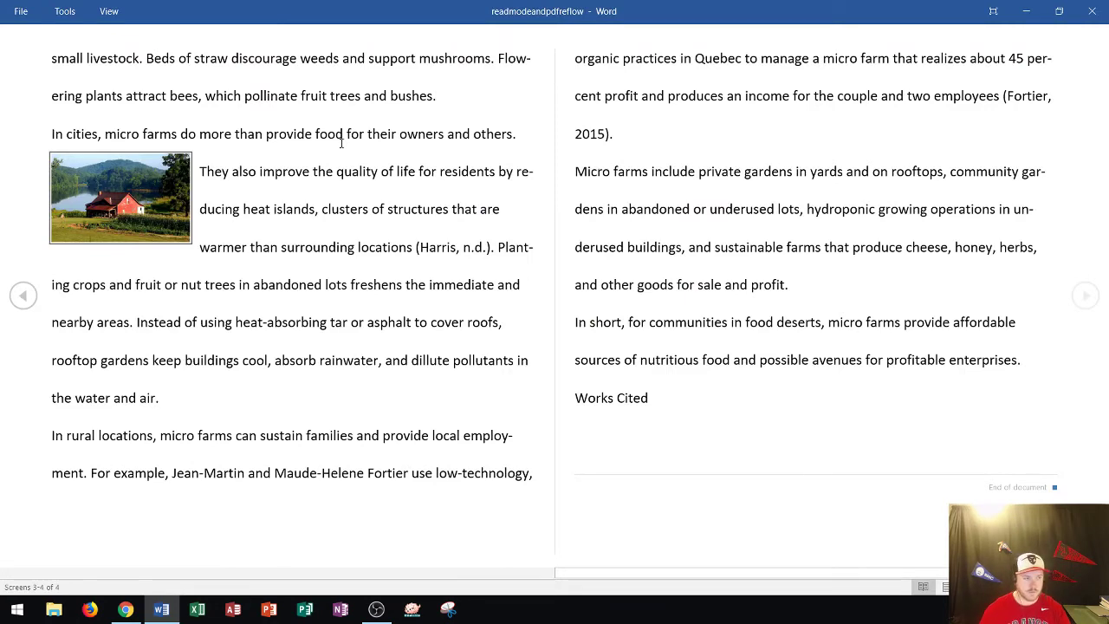
{"action": "key", "text": "Home"}
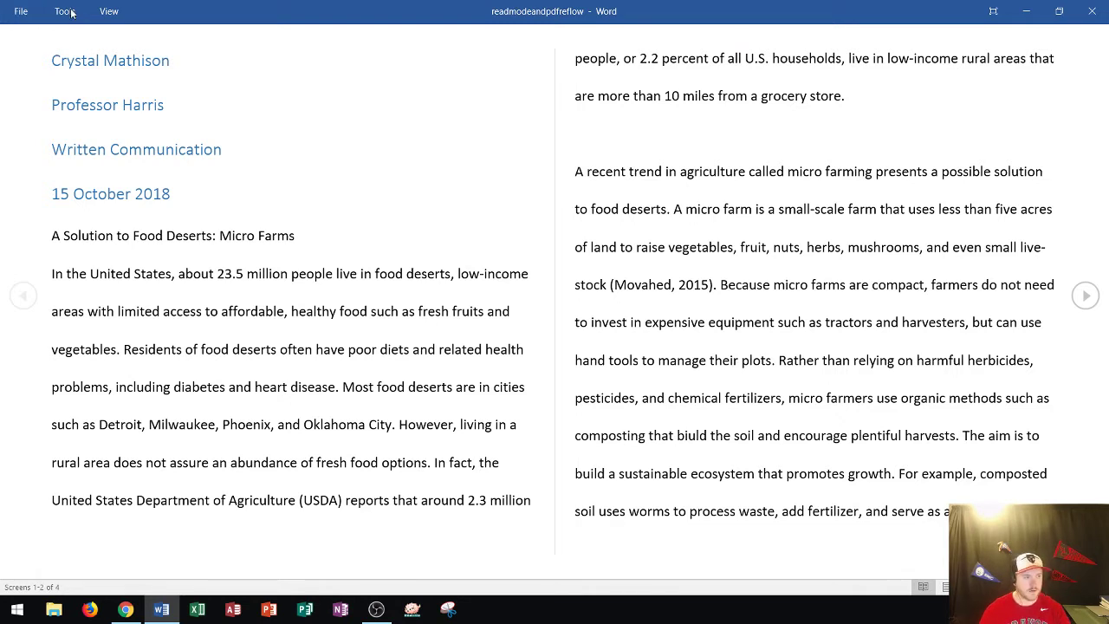
Set the Read Mode column width to Wide and look through the document in that layout.
{"action": "left_click", "coordinate": [65, 11]}
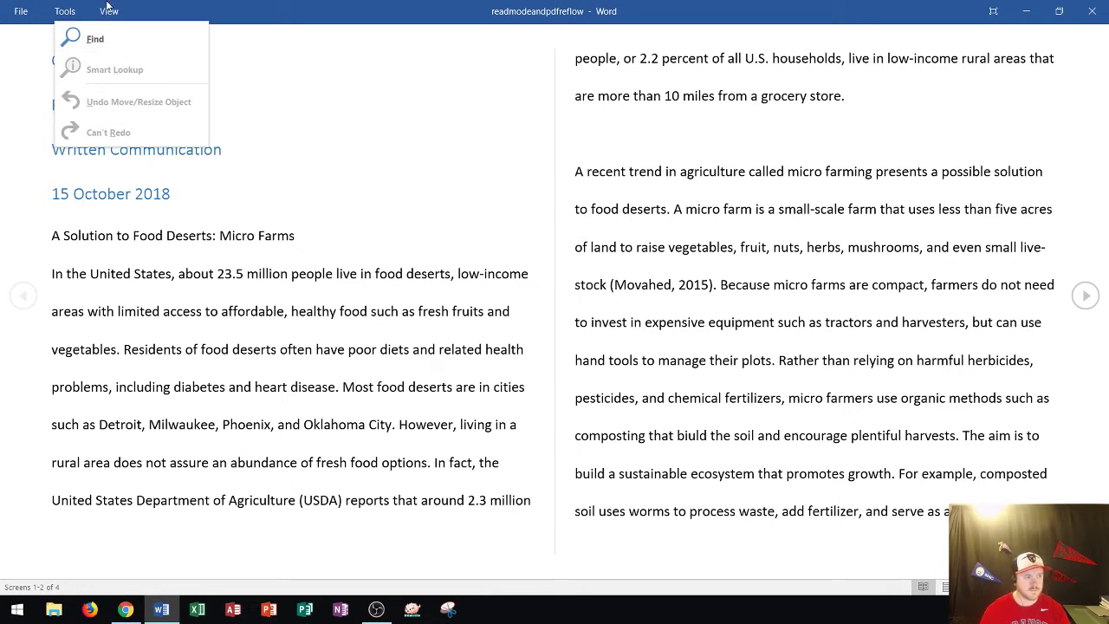
{"action": "left_click", "coordinate": [108, 10]}
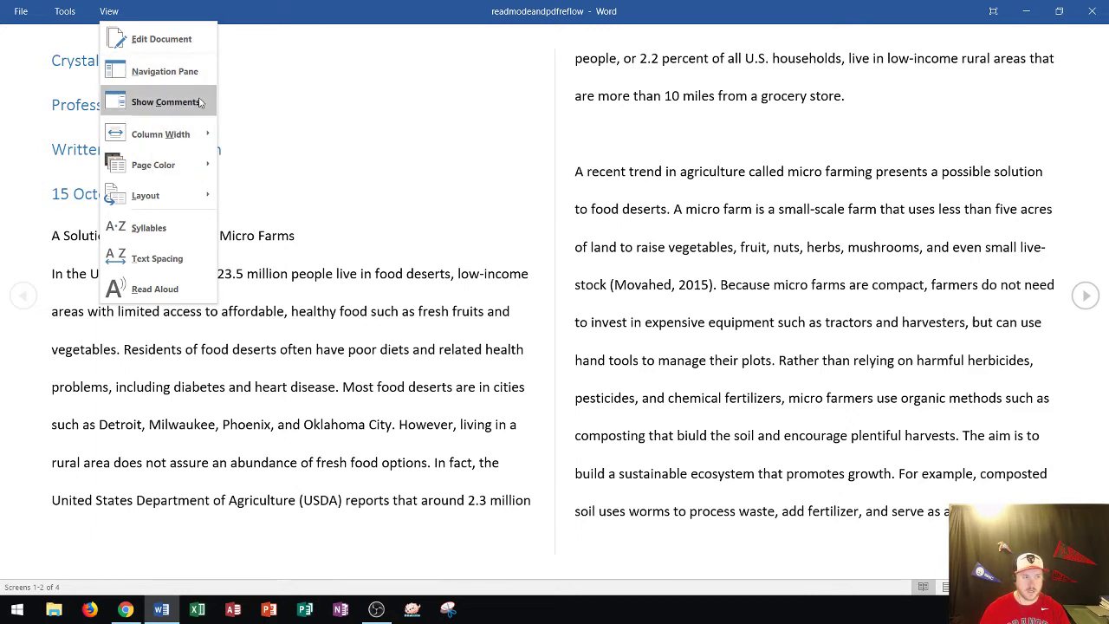
{"action": "mouse_move", "coordinate": [151, 130]}
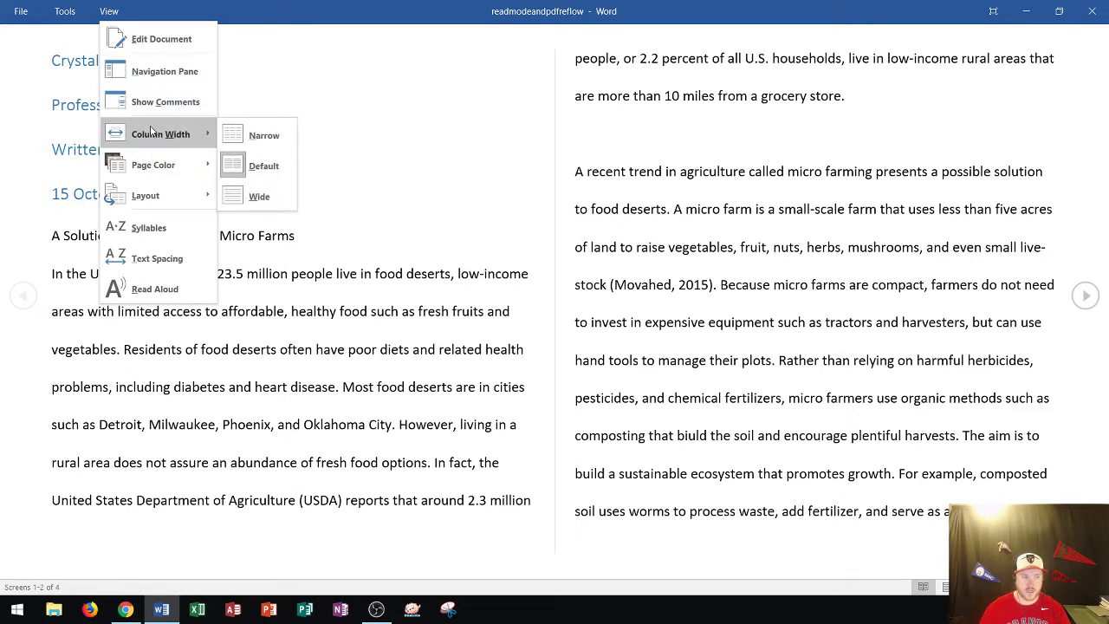
{"action": "left_click", "coordinate": [259, 197]}
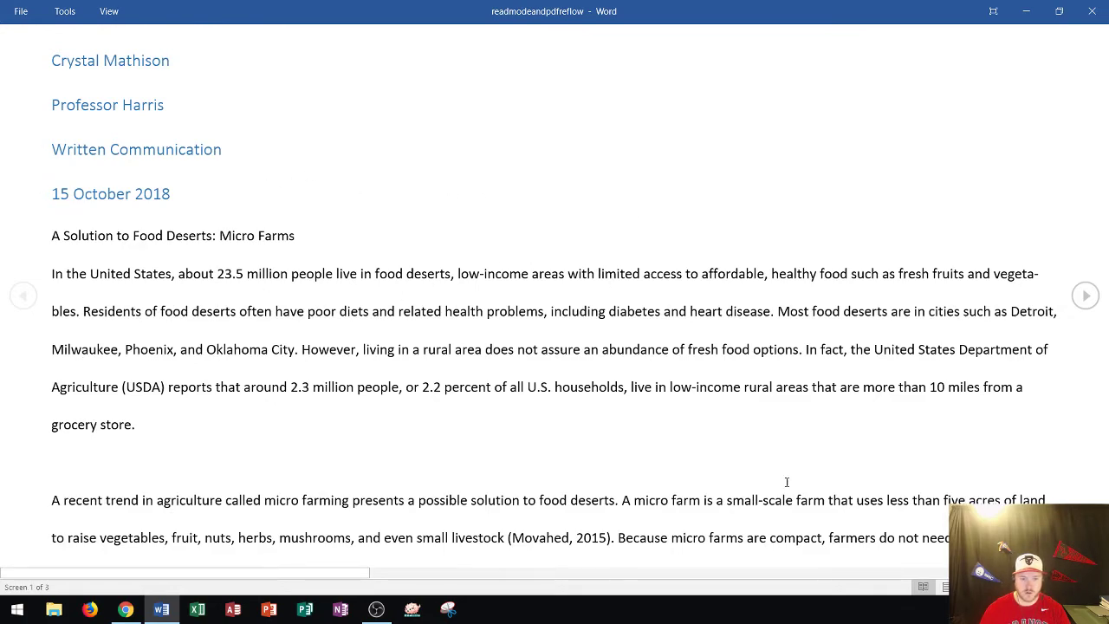
{"action": "scroll", "coordinate": [724, 213], "scroll_direction": "down", "scroll_amount": 4}
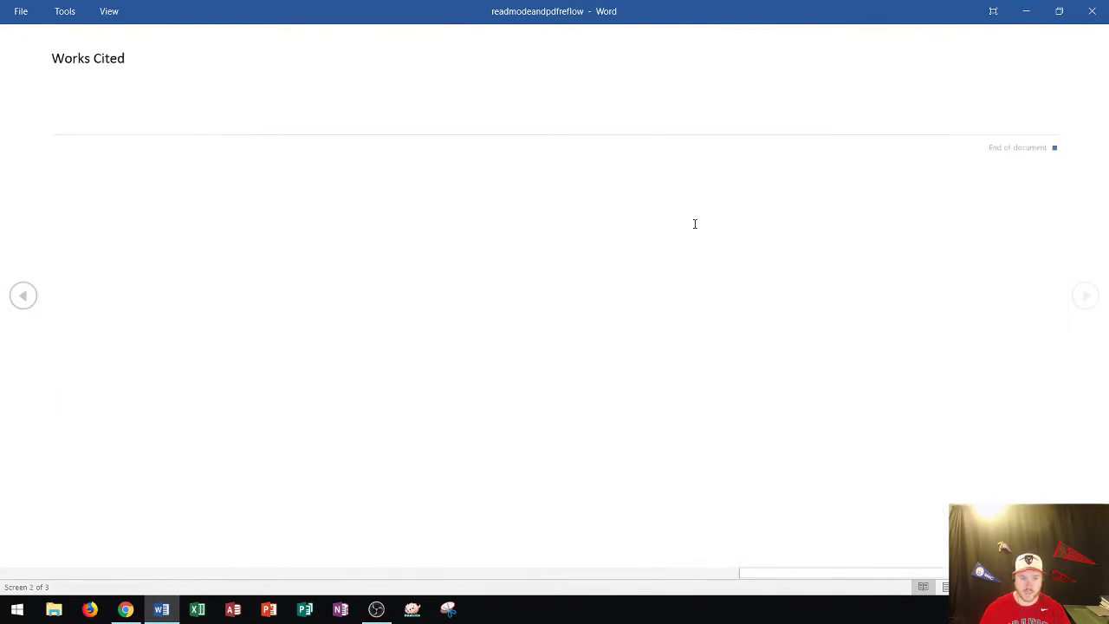
{"action": "scroll", "coordinate": [694, 222], "scroll_direction": "up", "scroll_amount": 4}
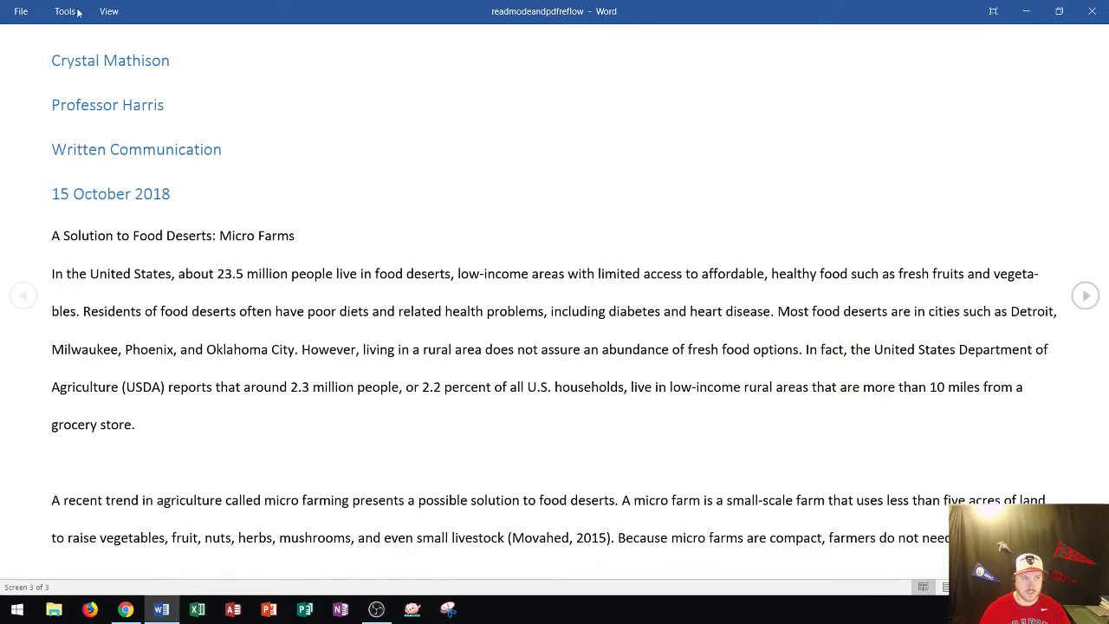
Set the Read Mode column width back to Default.
{"action": "left_click", "coordinate": [108, 11]}
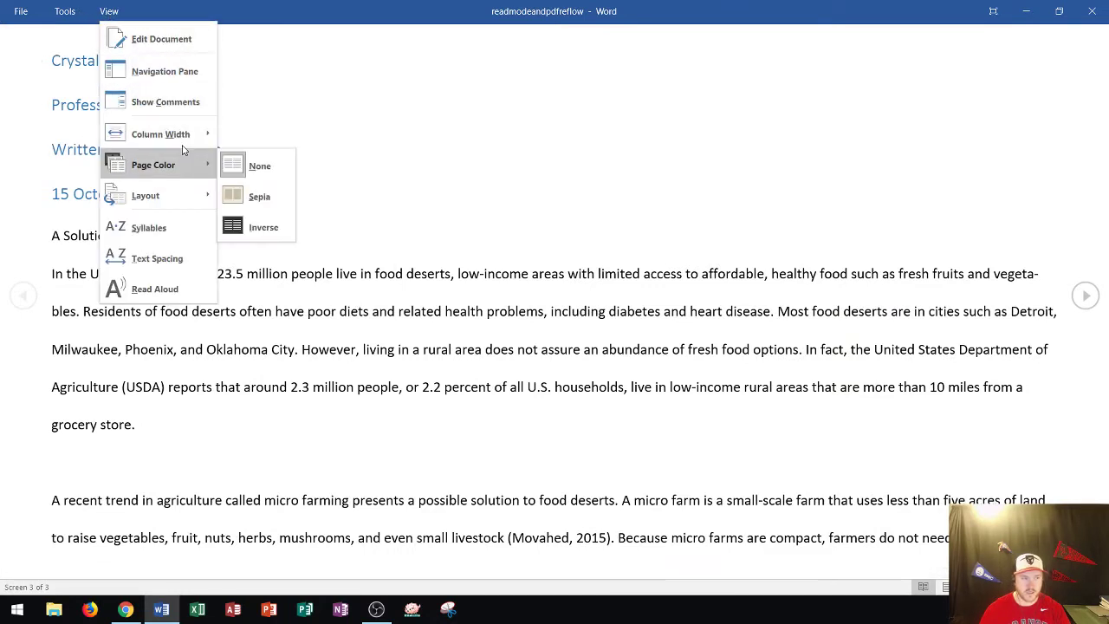
{"action": "mouse_move", "coordinate": [186, 136]}
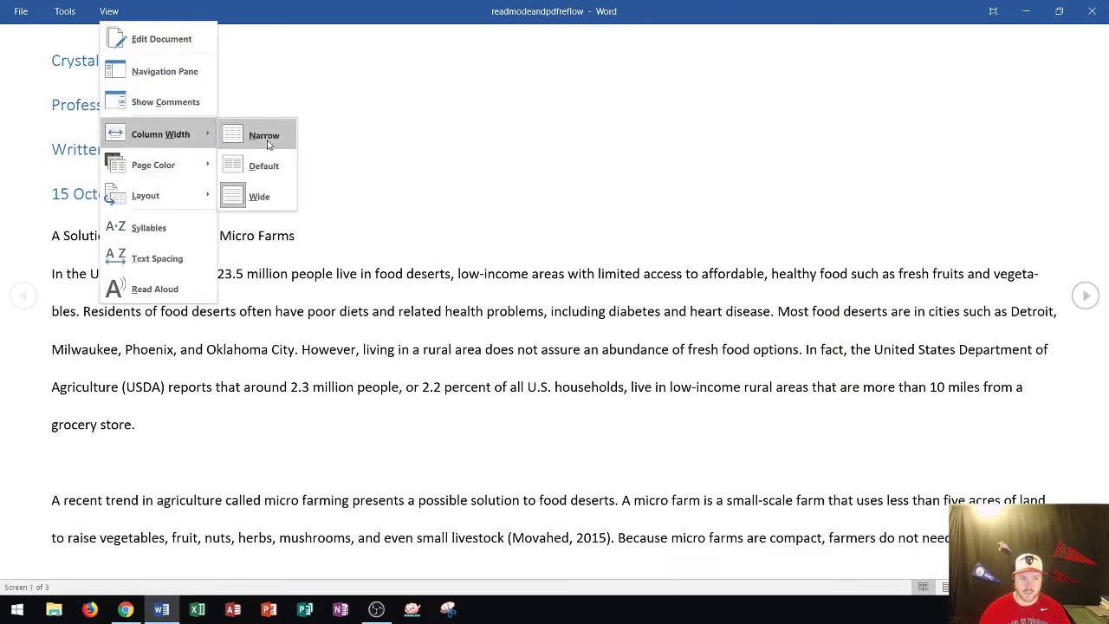
{"action": "left_click", "coordinate": [263, 166]}
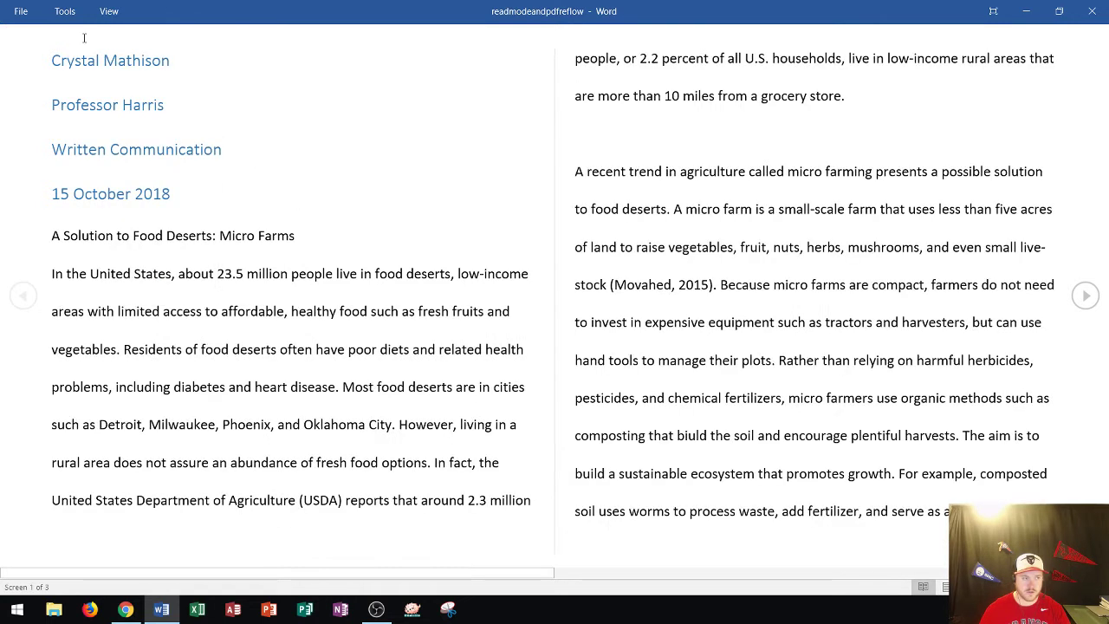
Have the document read aloud from its beginning, then stop Read Aloud and close its playback controls.
{"action": "left_click", "coordinate": [112, 12]}
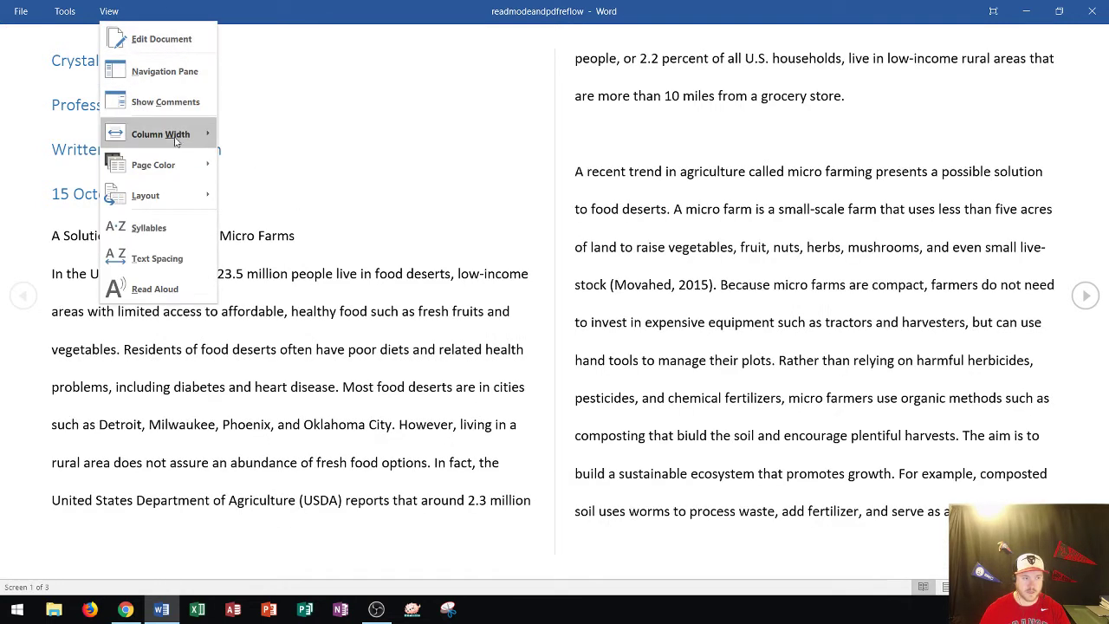
{"action": "mouse_move", "coordinate": [184, 168]}
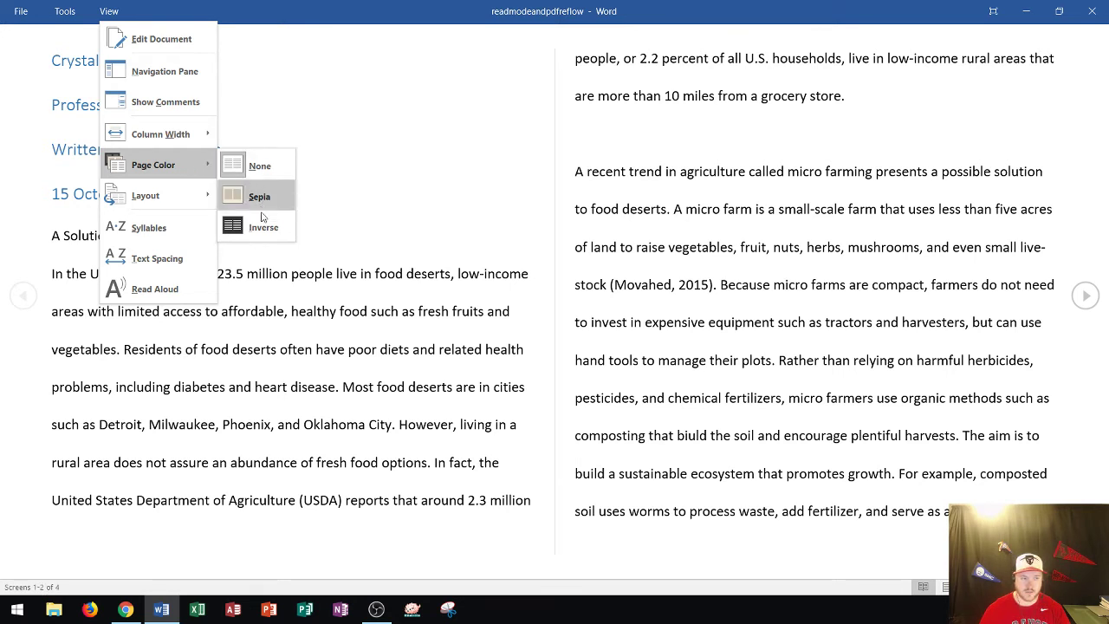
{"action": "mouse_move", "coordinate": [161, 200]}
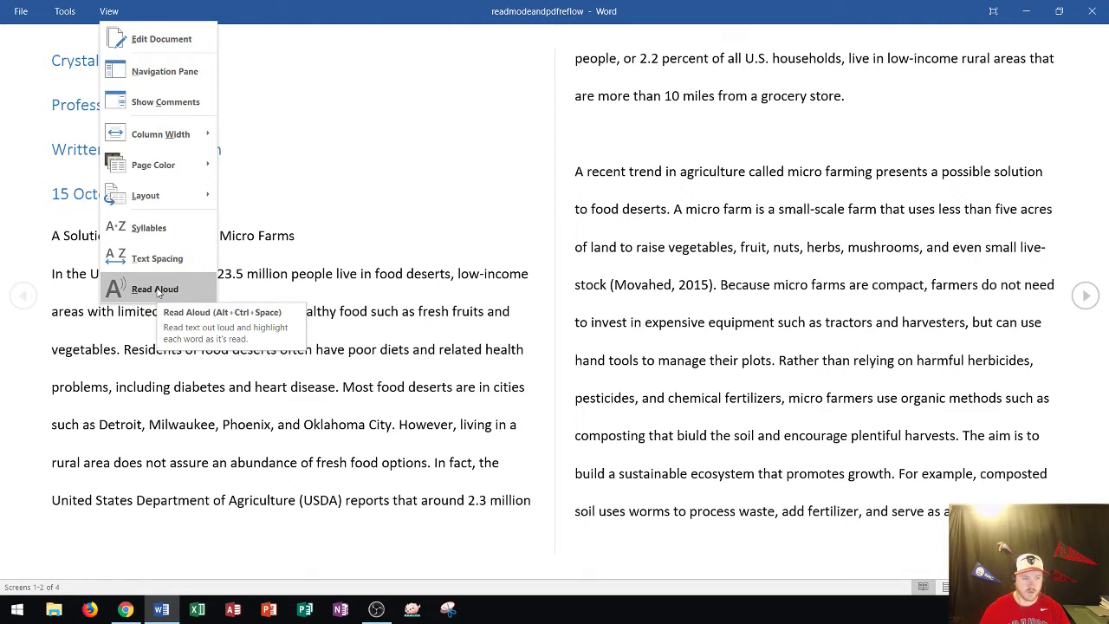
{"action": "left_click", "coordinate": [156, 289]}
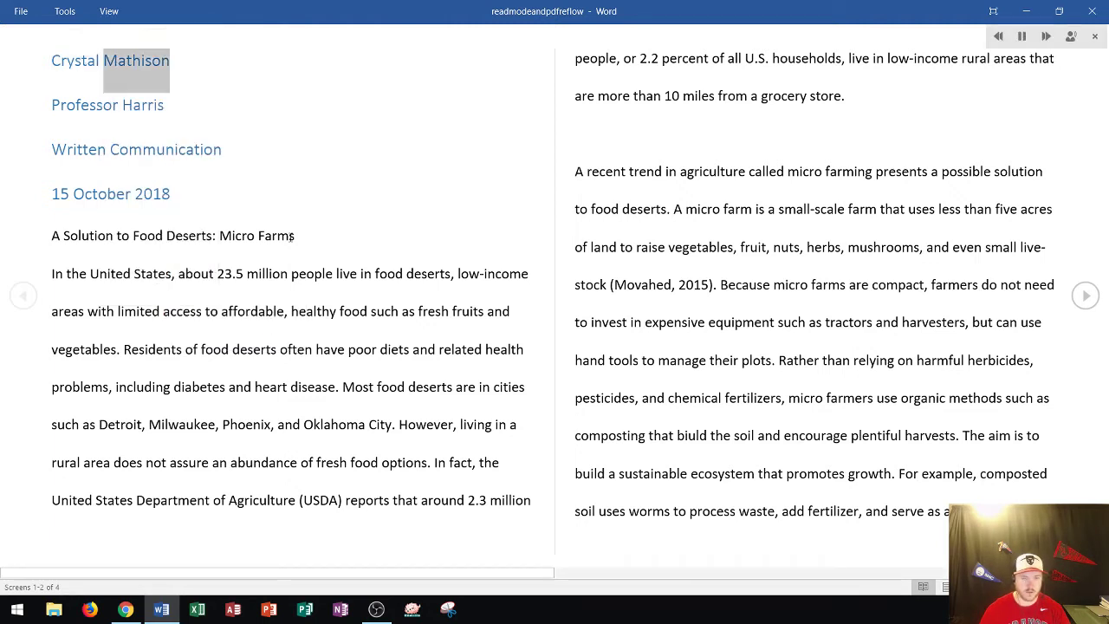
{"action": "left_click", "coordinate": [1096, 39]}
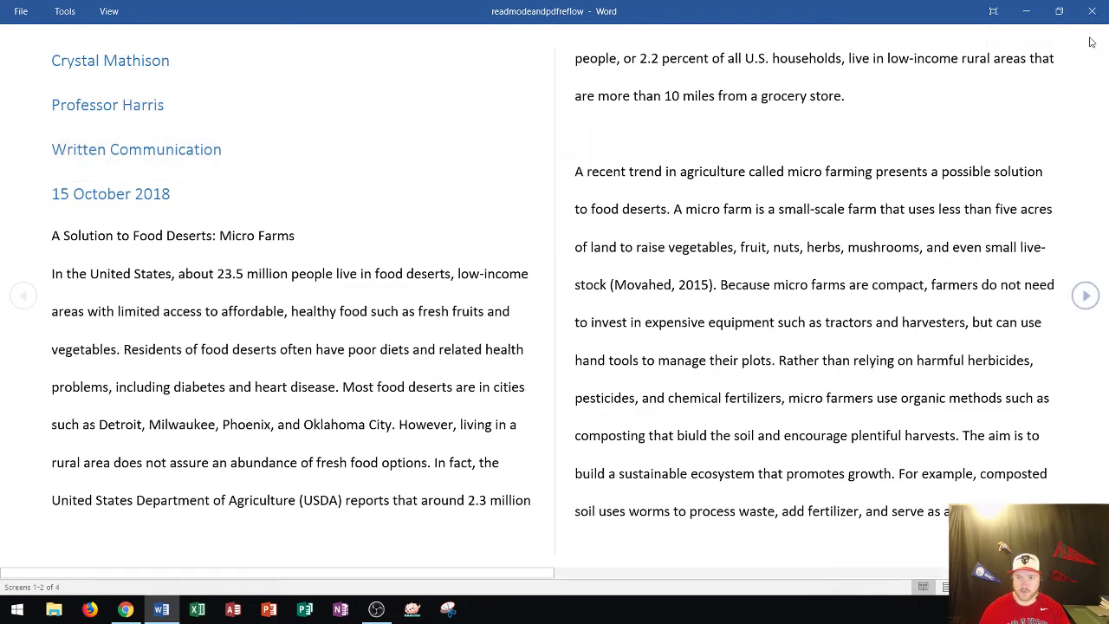
Leave Read Mode and return to editing the document.
{"action": "left_click", "coordinate": [110, 16]}
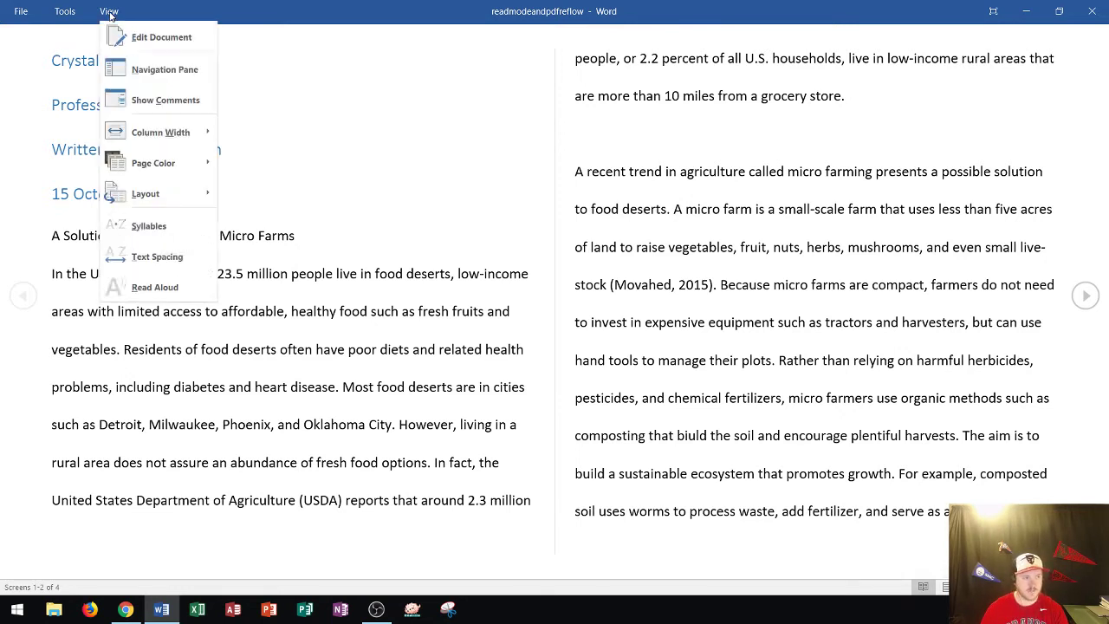
{"action": "left_click", "coordinate": [168, 43]}
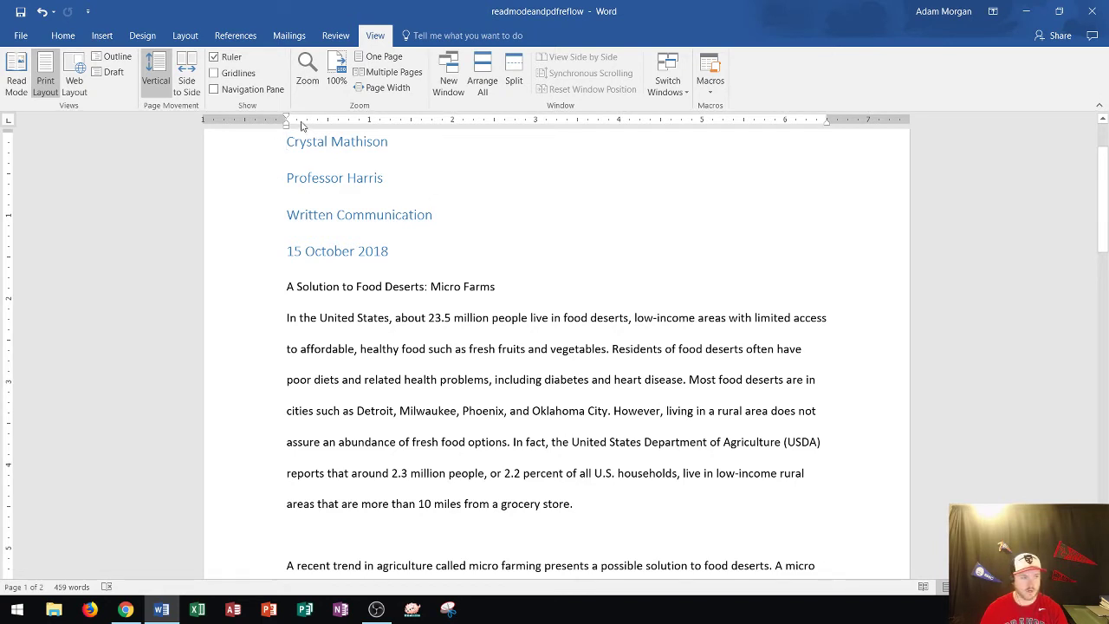
Open the lineparagraphspacing PDF from the Desktop folder and accept its conversion to an editable Word document.
{"action": "left_click", "coordinate": [21, 37]}
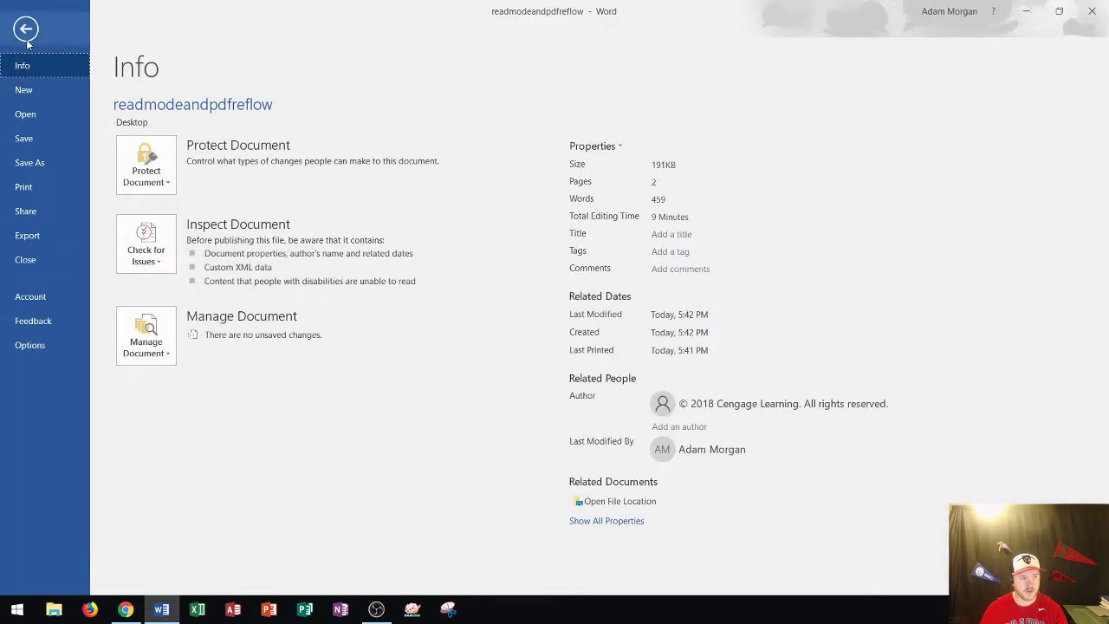
{"action": "left_click", "coordinate": [31, 114]}
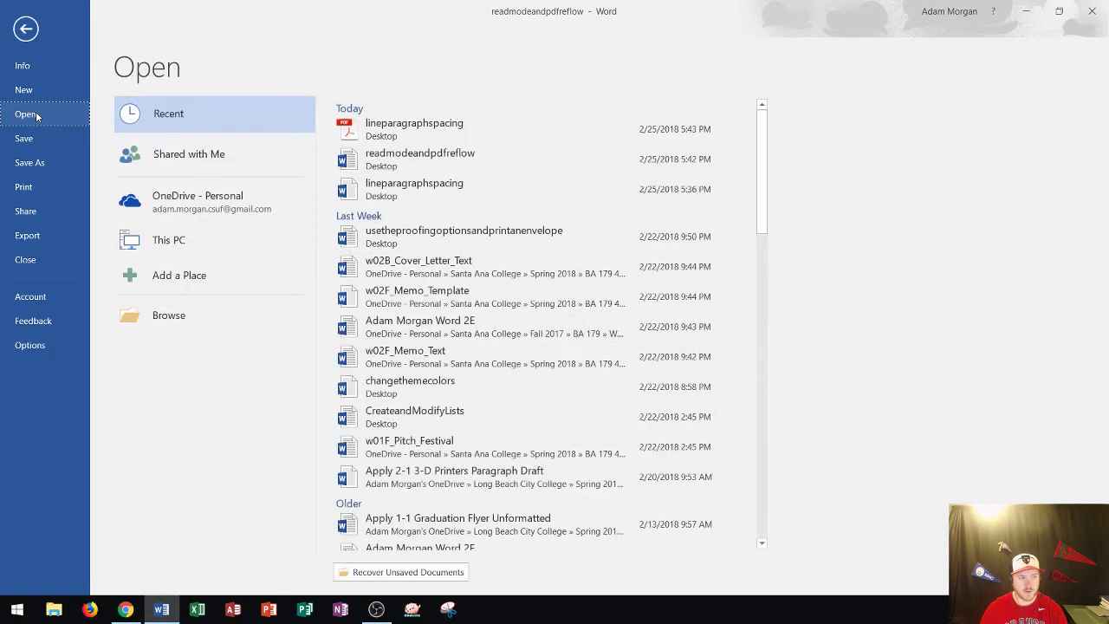
{"action": "left_click", "coordinate": [168, 315]}
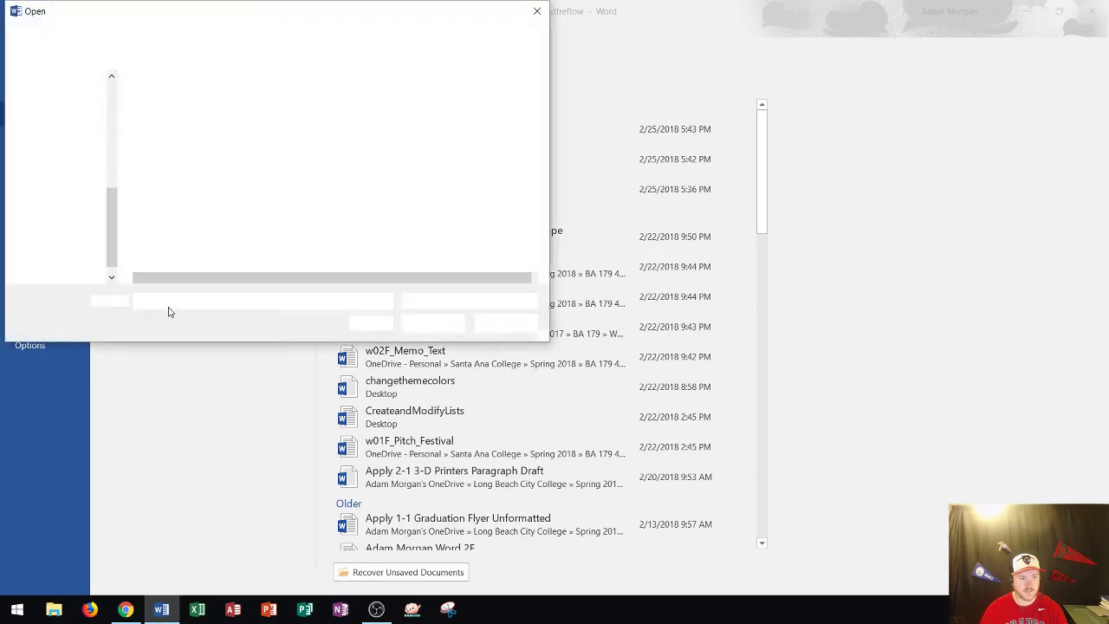
{"action": "left_click_drag", "start_coordinate": [320, 17], "coordinate": [538, 124]}
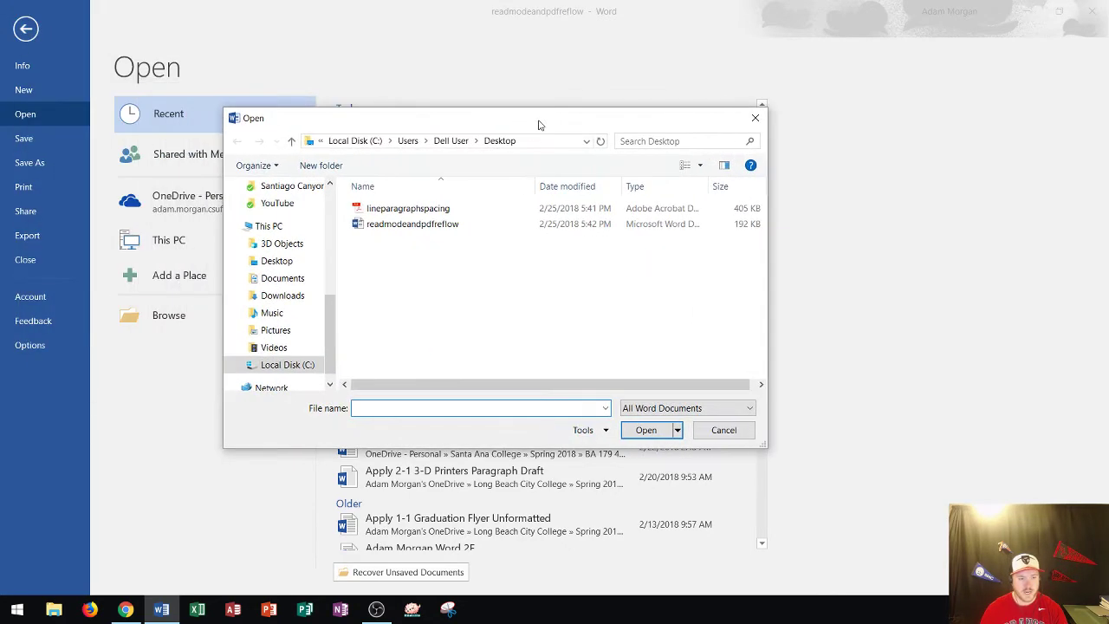
{"action": "left_click", "coordinate": [397, 212]}
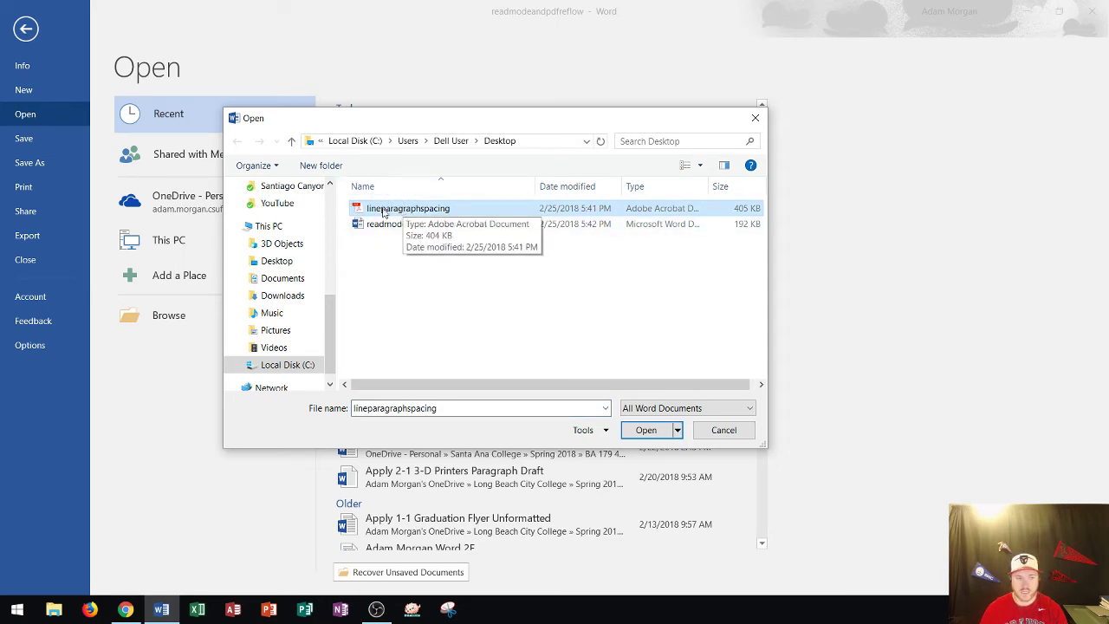
{"action": "left_click", "coordinate": [645, 431]}
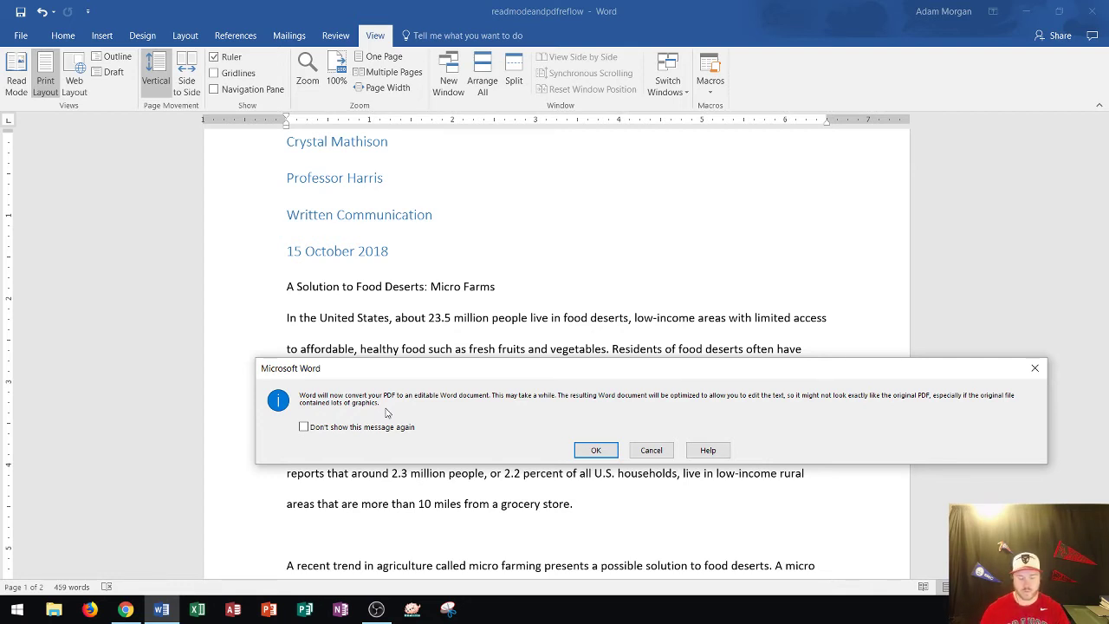
{"action": "left_click", "coordinate": [596, 451]}
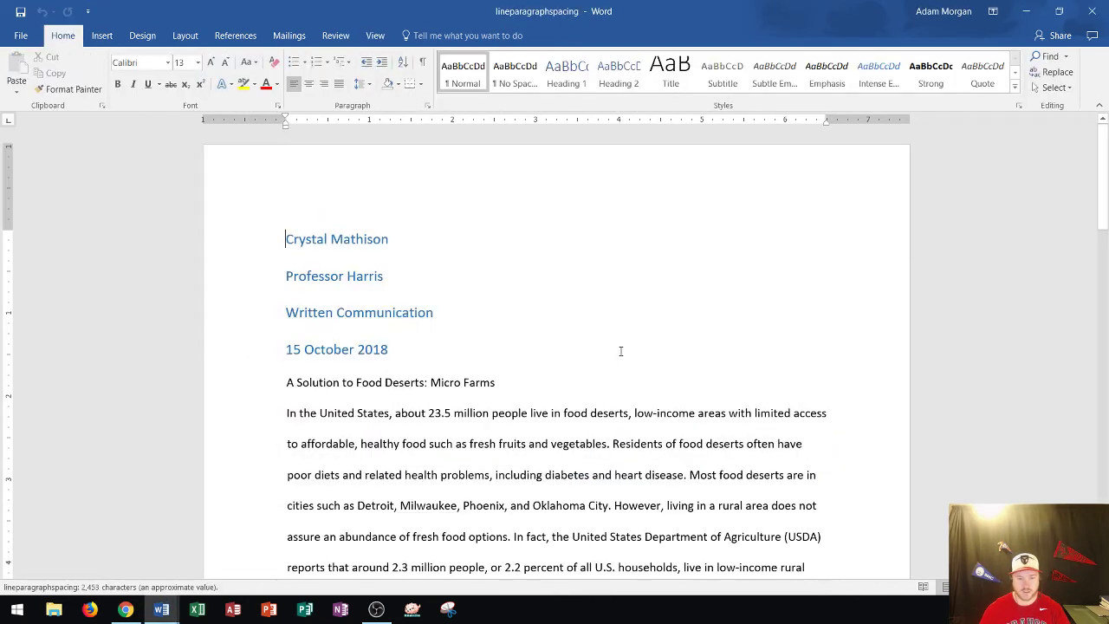
Look through the converted document down to the Works Cited heading and return to its beginning to check the text and picture layout.
{"action": "scroll", "coordinate": [541, 297], "scroll_direction": "down", "scroll_amount": 5}
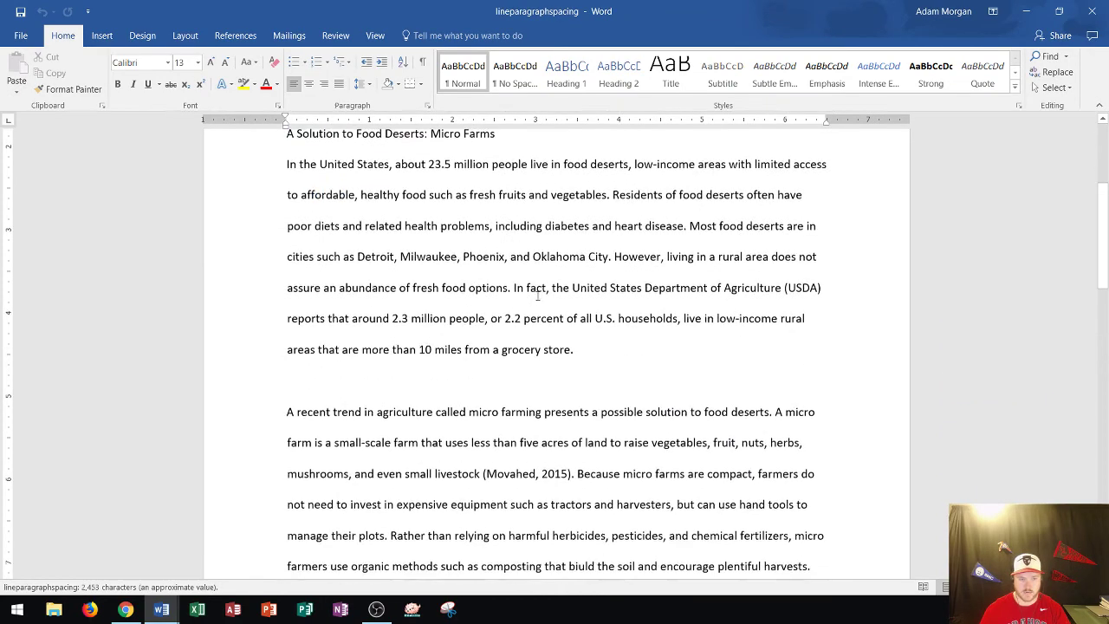
{"action": "scroll", "coordinate": [541, 296], "scroll_direction": "down", "scroll_amount": 2}
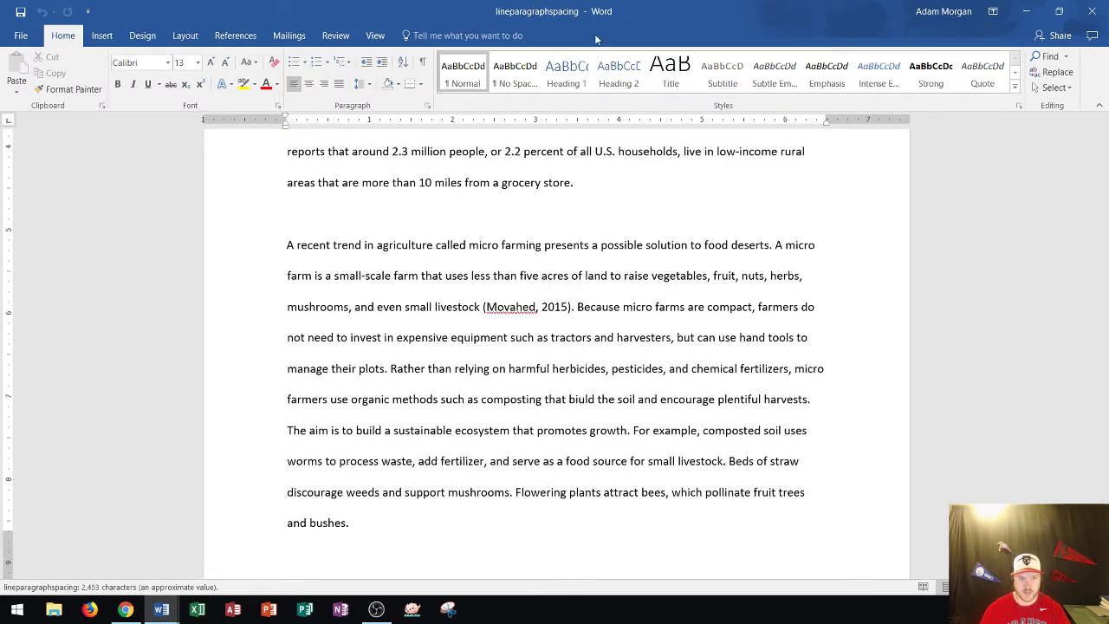
{"action": "scroll", "coordinate": [527, 297], "scroll_direction": "down", "scroll_amount": 9}
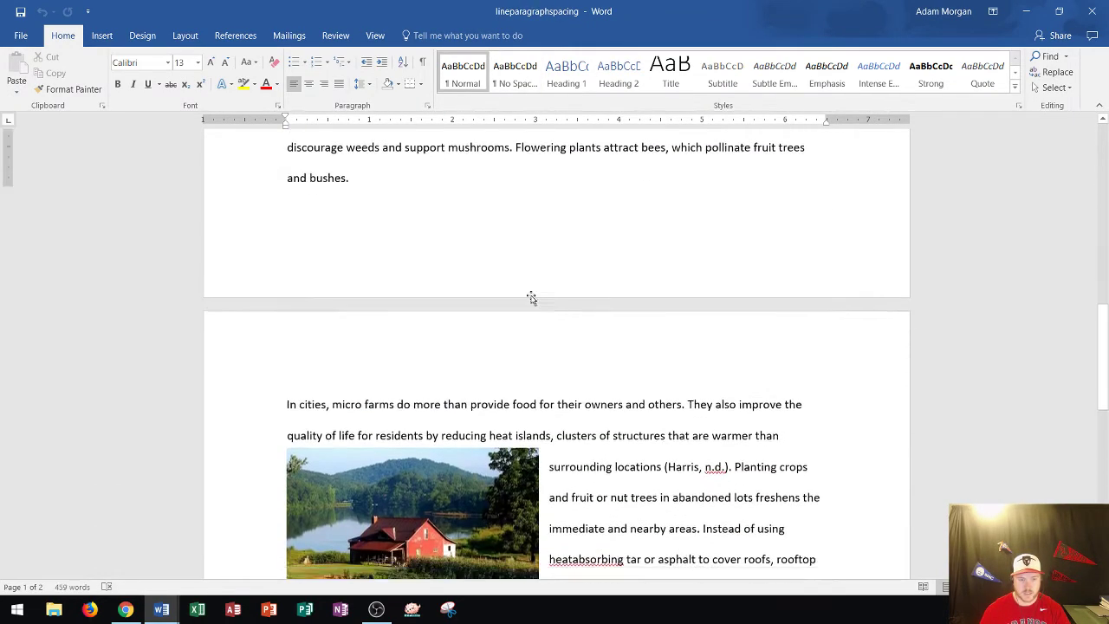
{"action": "scroll", "coordinate": [485, 316], "scroll_direction": "down", "scroll_amount": 8}
{"action": "scroll", "coordinate": [542, 309], "scroll_direction": "up", "scroll_amount": 10}
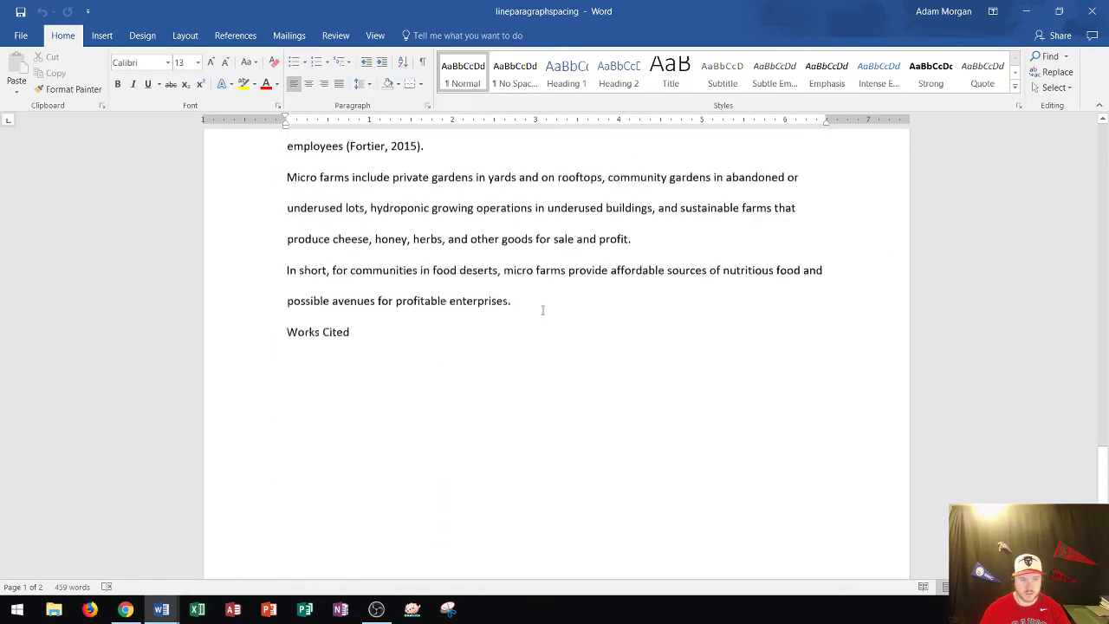
{"action": "scroll", "coordinate": [542, 317], "scroll_direction": "up", "scroll_amount": 15}
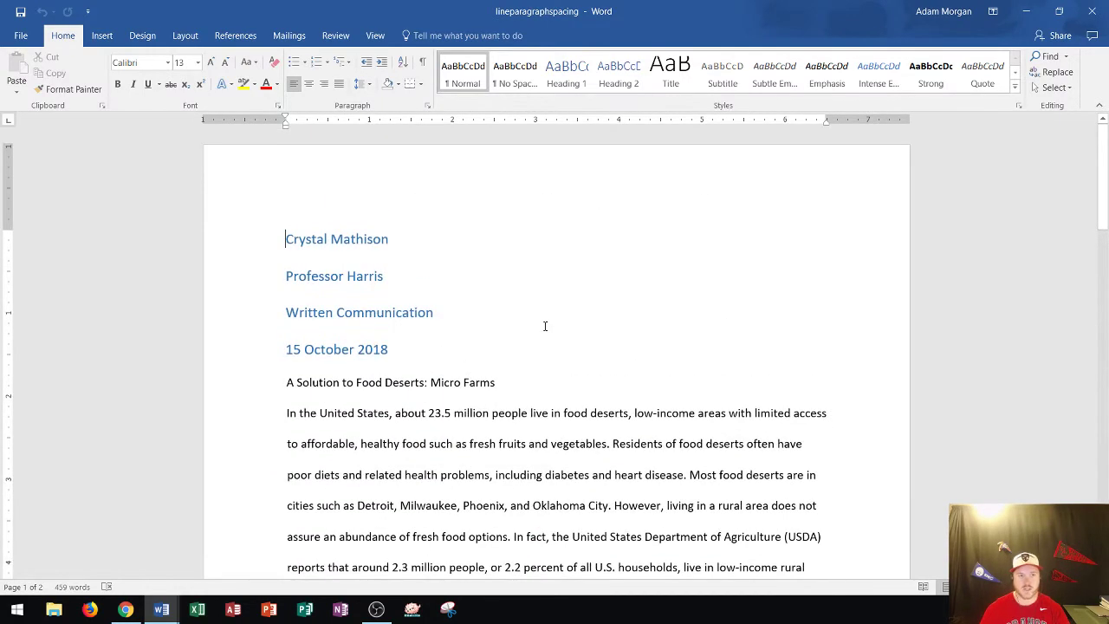